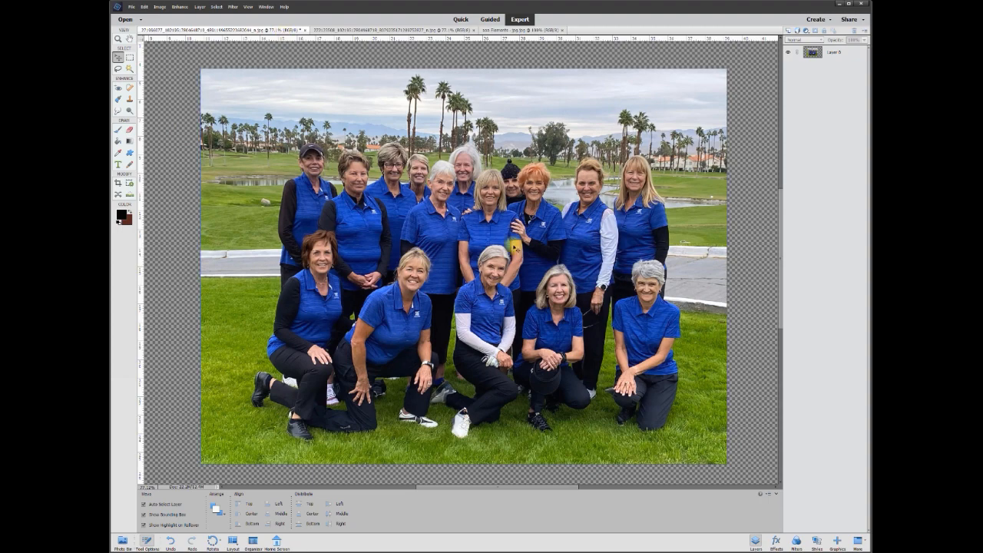
# Step: Compare the large group photo with the four-woman photo and unlock the four-woman photo's Background as an editable layer
pyautogui.click(359, 31)
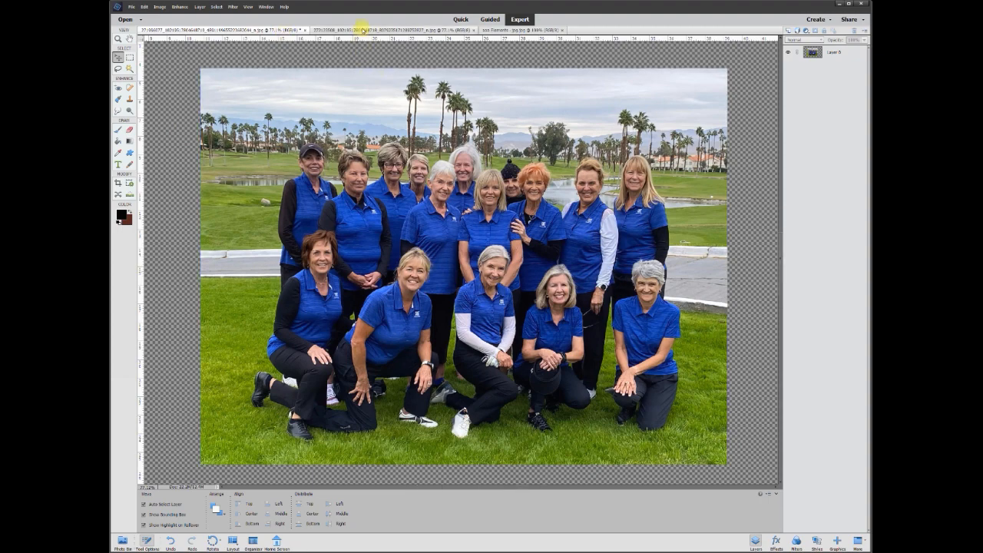
pyautogui.click(245, 29)
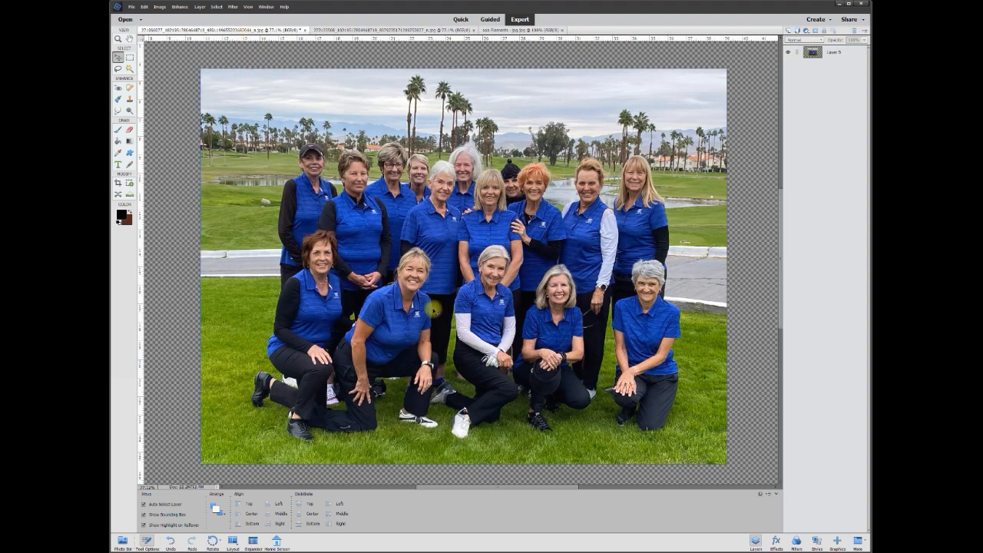
pyautogui.click(374, 31)
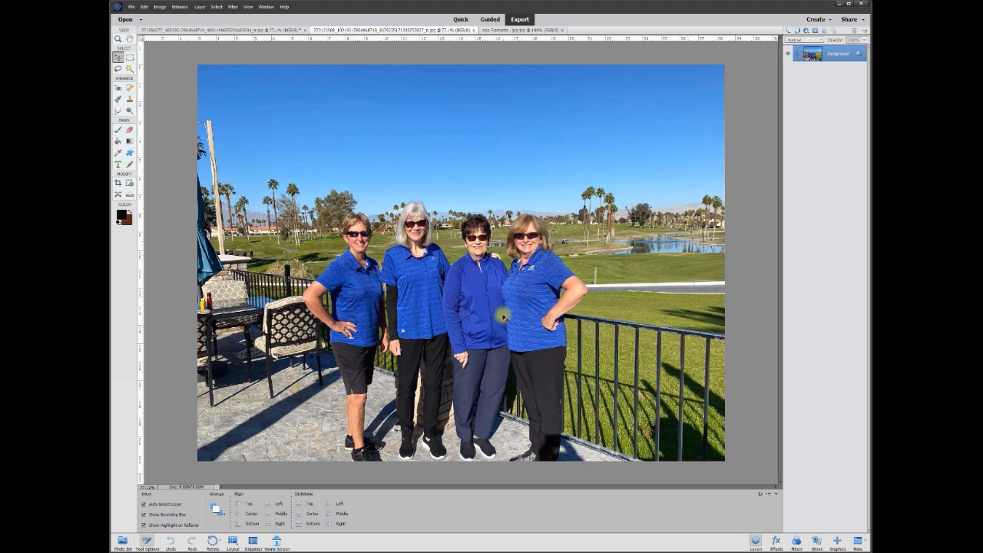
pyautogui.click(270, 30)
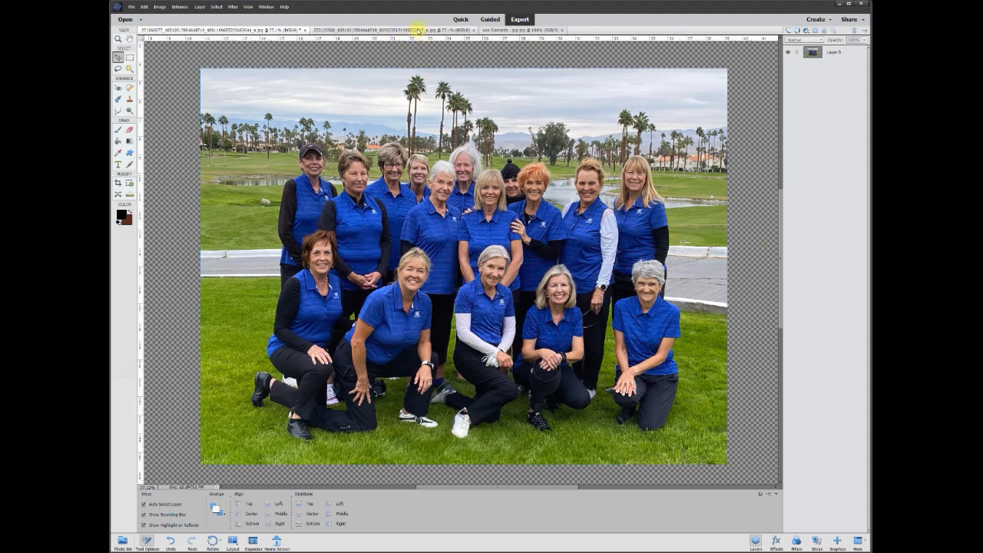
pyautogui.click(417, 29)
pyautogui.scroll(4, 332, 283)
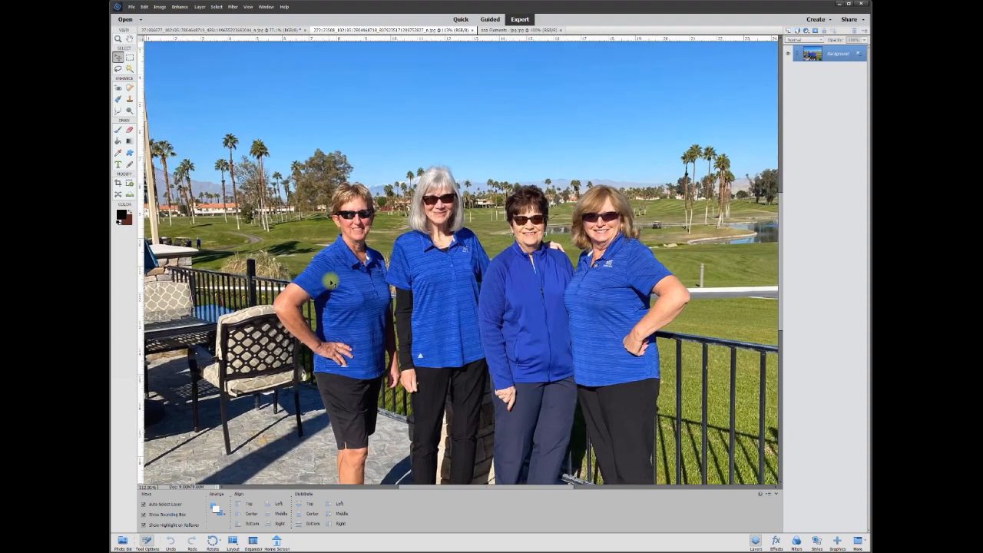
pyautogui.click(859, 54)
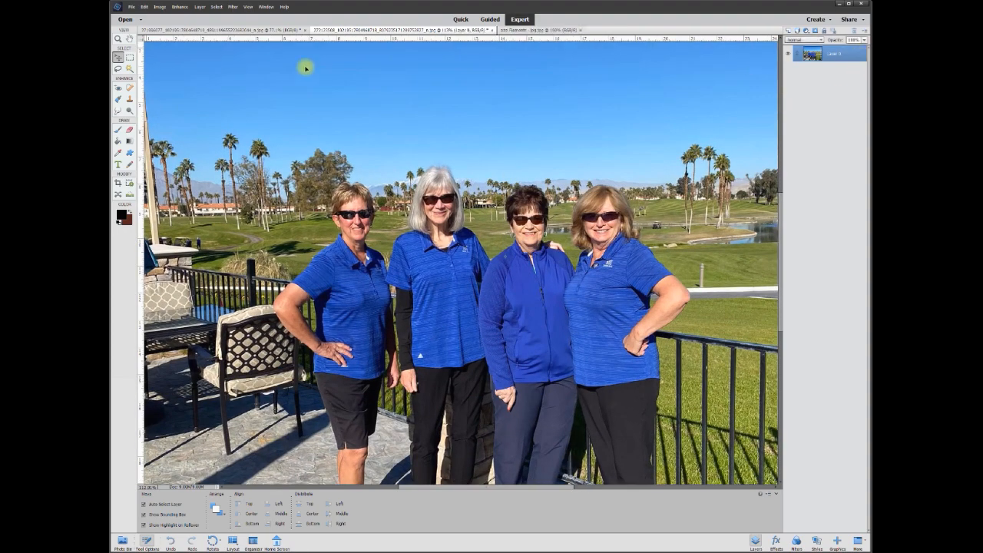
# Step: Reduce the Eraser to a 2 px brush and start erasing a thin outline around the women's upper bodies
pyautogui.click(130, 131)
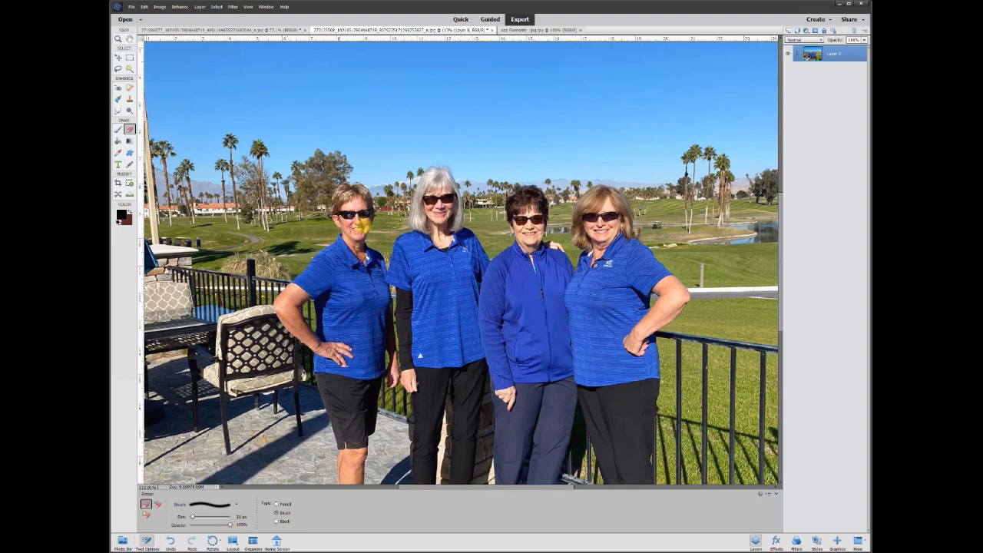
pyautogui.scroll(5, 577, 288)
pyautogui.scroll(2, 319, 260)
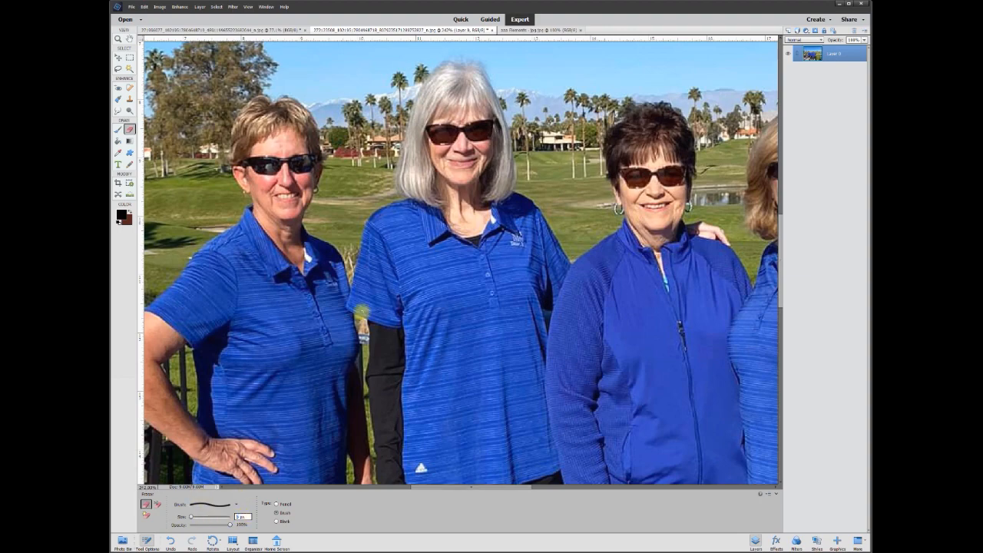
pyautogui.click(118, 56)
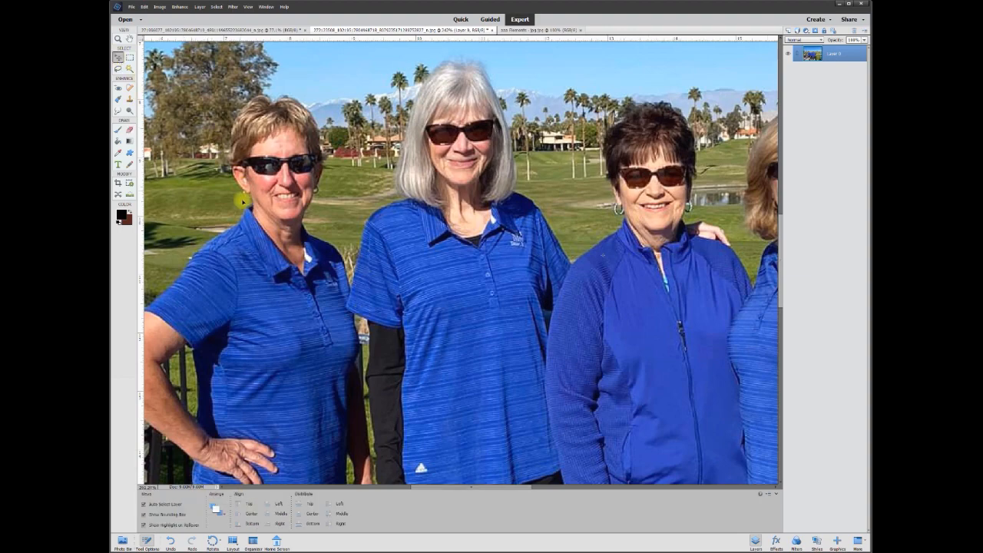
pyautogui.scroll(2, 243, 200)
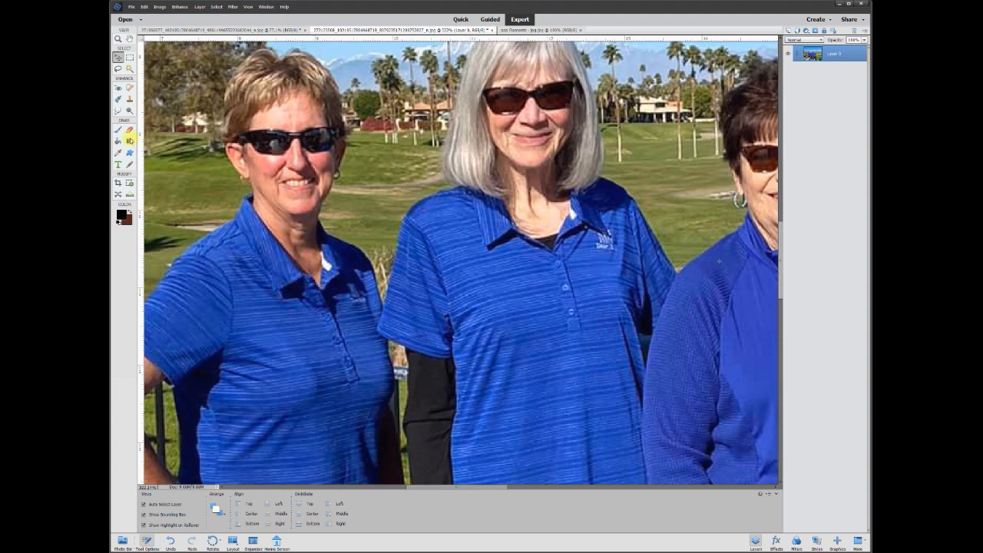
pyautogui.click(129, 130)
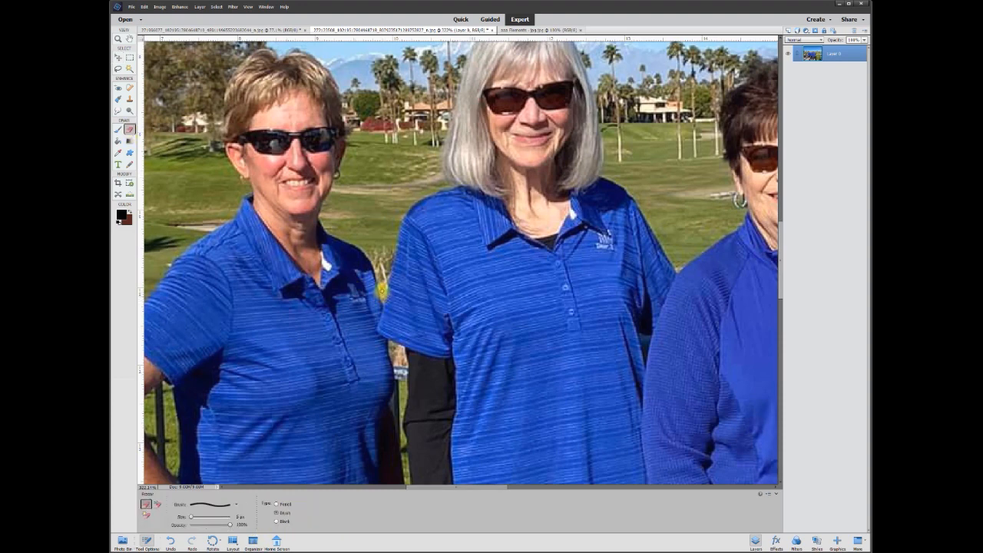
pyautogui.moveTo(376, 267)
pyautogui.mouseDown()
pyautogui.moveTo(335, 234)
pyautogui.moveTo(323, 202)
pyautogui.moveTo(344, 136)
pyautogui.moveTo(503, 232)
pyautogui.mouseUp()
pyautogui.scroll(5, 358, 146)
pyautogui.press('[')
pyautogui.press('[')
pyautogui.moveTo(503, 232)
pyautogui.mouseDown()
pyautogui.moveTo(467, 110)
pyautogui.moveTo(355, 88)
pyautogui.moveTo(300, 229)
pyautogui.moveTo(334, 295)
pyautogui.moveTo(333, 320)
pyautogui.moveTo(217, 429)
pyautogui.mouseUp()
pyautogui.moveTo(217, 428)
pyautogui.mouseDown()
pyautogui.moveTo(419, 218)
pyautogui.moveTo(353, 269)
pyautogui.moveTo(289, 343)
pyautogui.moveTo(274, 396)
pyautogui.moveTo(310, 449)
pyautogui.mouseUp()
# Step: Continue erasing the thin outline along the women's heads, arms and shirts down to their trousers
pyautogui.scroll(-5, 310, 449)
pyautogui.moveTo(311, 120)
pyautogui.mouseDown()
pyautogui.moveTo(411, 212)
pyautogui.moveTo(462, 321)
pyautogui.moveTo(470, 372)
pyautogui.mouseUp()
pyautogui.moveTo(470, 373); pyautogui.dragTo(471, 74)
pyautogui.moveTo(470, 74); pyautogui.dragTo(574, 401)
pyautogui.moveTo(575, 401); pyautogui.dragTo(457, 142)
pyautogui.moveTo(456, 142)
pyautogui.mouseDown()
pyautogui.moveTo(465, 396)
pyautogui.moveTo(437, 219)
pyautogui.moveTo(490, 279)
pyautogui.moveTo(410, 329)
pyautogui.moveTo(452, 278)
pyautogui.moveTo(382, 215)
pyautogui.moveTo(363, 86)
pyautogui.mouseUp()
pyautogui.scroll(4, 363, 86)
pyautogui.moveTo(363, 350)
pyautogui.mouseDown()
pyautogui.moveTo(375, 190)
pyautogui.moveTo(411, 81)
pyautogui.mouseUp()
pyautogui.scroll(4, 411, 81)
pyautogui.moveTo(411, 314)
pyautogui.mouseDown()
pyautogui.moveTo(443, 160)
pyautogui.moveTo(448, 229)
pyautogui.moveTo(490, 232)
pyautogui.moveTo(541, 288)
pyautogui.mouseUp()
pyautogui.moveTo(542, 287); pyautogui.dragTo(546, 403)
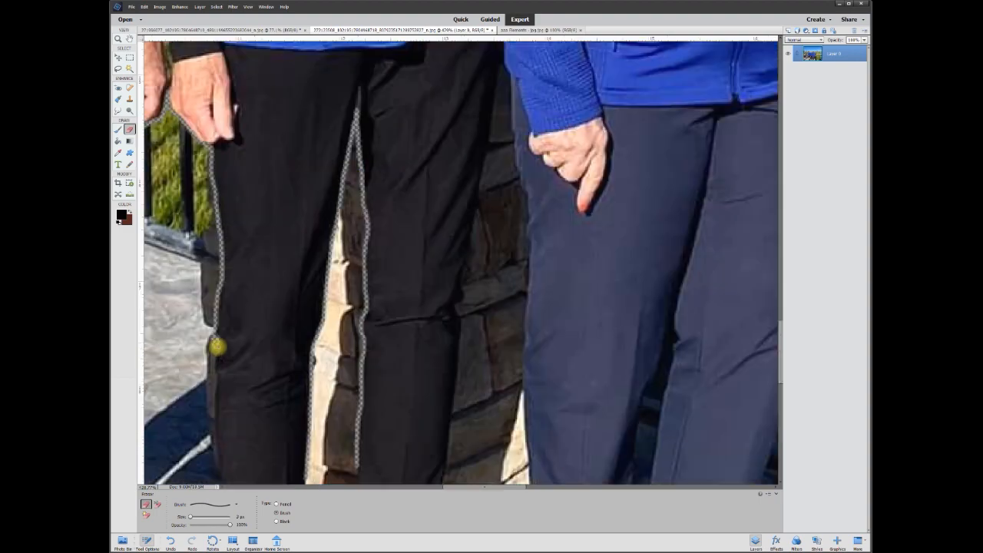
# Step: Erase the thin outline along the women's trouser legs and around their shoes
pyautogui.moveTo(215, 345); pyautogui.dragTo(218, 482)
pyautogui.moveTo(503, 68)
pyautogui.mouseDown()
pyautogui.moveTo(446, 483)
pyautogui.moveTo(515, 175)
pyautogui.moveTo(523, 367)
pyautogui.mouseUp()
pyautogui.moveTo(523, 366); pyautogui.dragTo(526, 479)
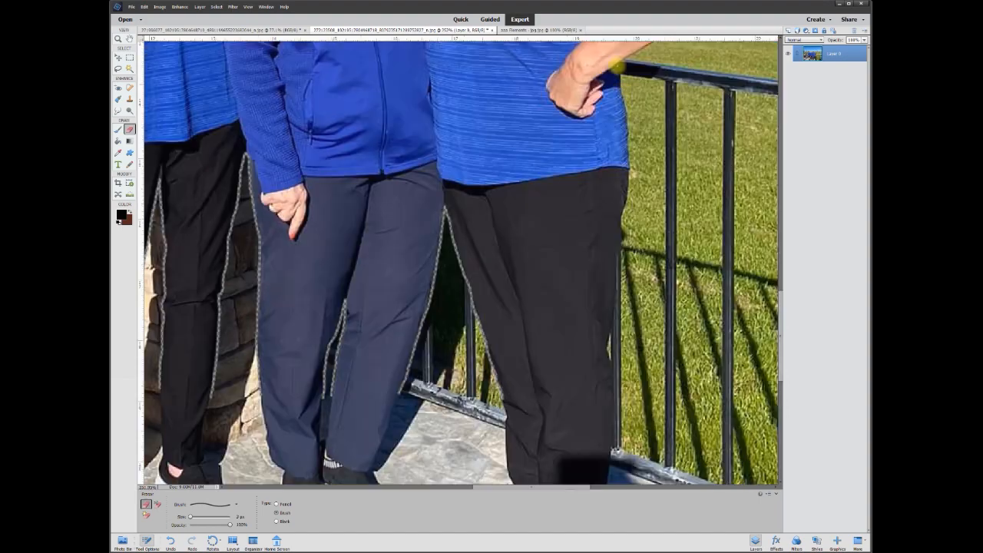
pyautogui.moveTo(617, 68)
pyautogui.mouseDown()
pyautogui.moveTo(628, 162)
pyautogui.moveTo(612, 257)
pyautogui.mouseUp()
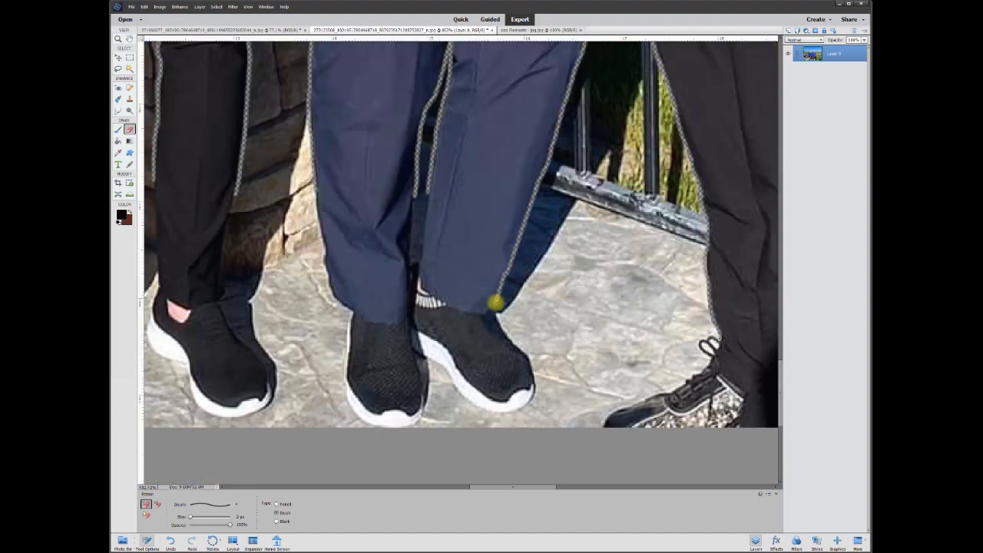
pyautogui.moveTo(496, 302)
pyautogui.mouseDown()
pyautogui.moveTo(524, 406)
pyautogui.moveTo(428, 376)
pyautogui.moveTo(395, 429)
pyautogui.moveTo(352, 413)
pyautogui.moveTo(328, 290)
pyautogui.mouseUp()
pyautogui.moveTo(329, 290)
pyautogui.mouseDown()
pyautogui.moveTo(268, 212)
pyautogui.moveTo(262, 318)
pyautogui.mouseUp()
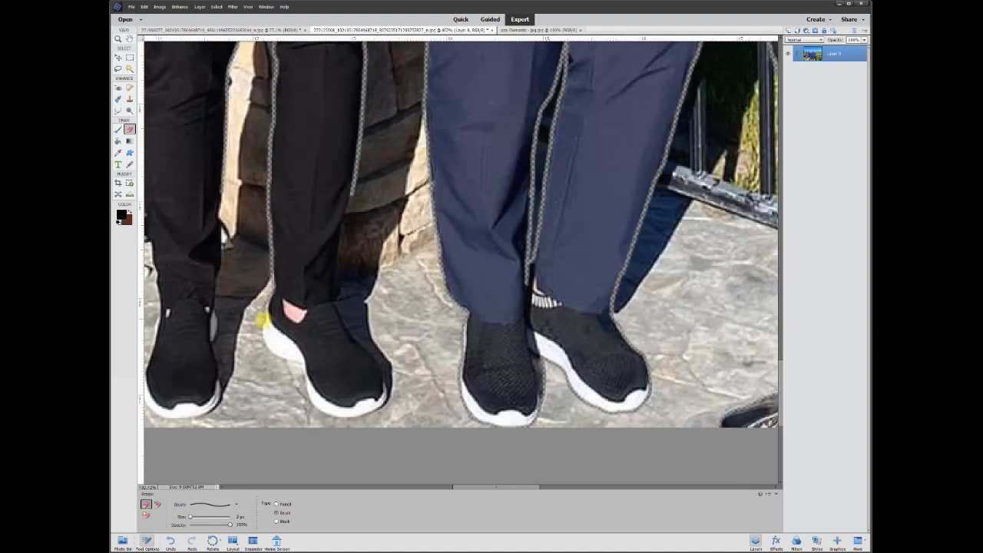
pyautogui.moveTo(348, 420)
pyautogui.mouseDown()
pyautogui.moveTo(385, 401)
pyautogui.moveTo(377, 359)
pyautogui.moveTo(336, 305)
pyautogui.moveTo(345, 213)
pyautogui.mouseUp()
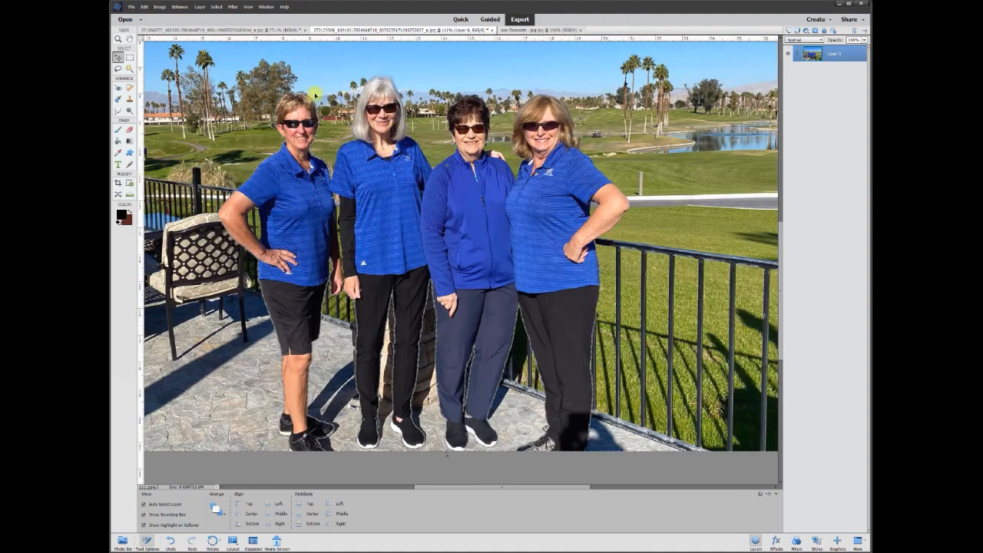
# Step: Select the background beside the leftmost woman with the Polygonal Lasso, following the erased outline, and delete it
pyautogui.scroll(5, 314, 454)
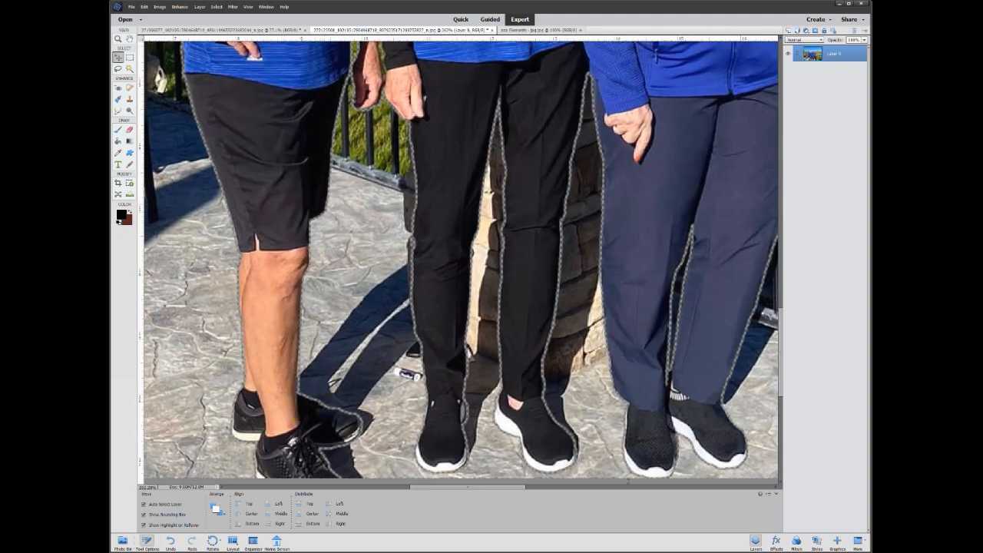
pyautogui.click(118, 69)
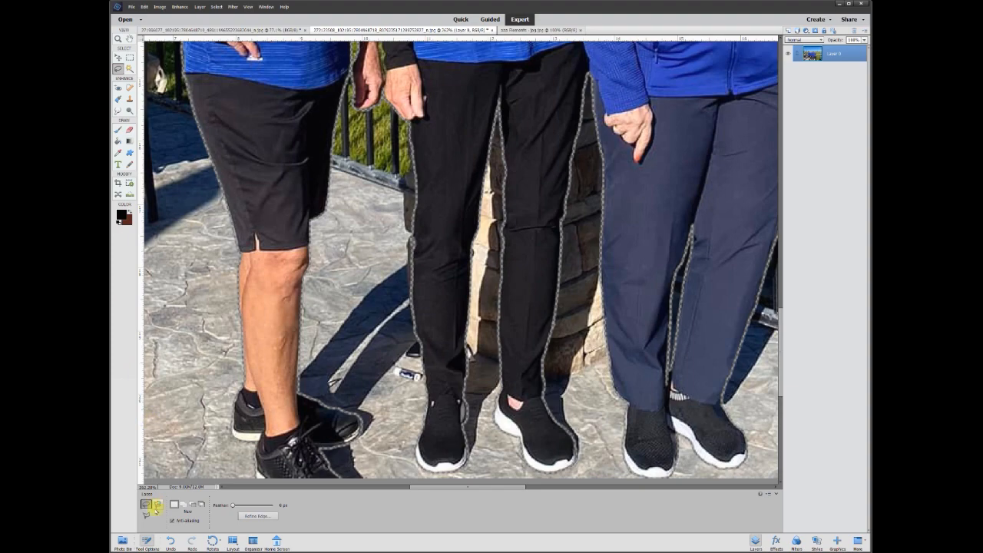
pyautogui.scroll(3, 278, 499)
pyautogui.moveTo(492, 486); pyautogui.dragTo(361, 482)
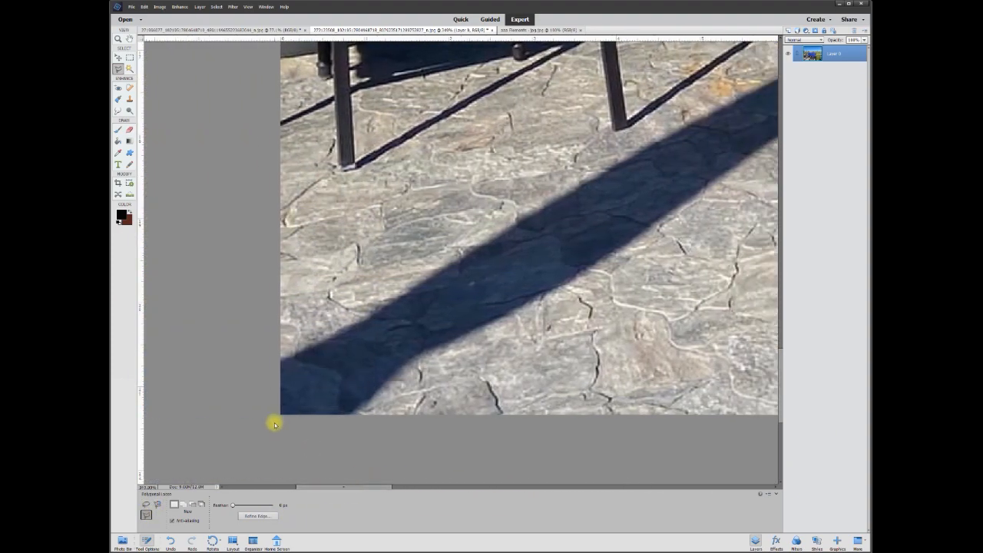
pyautogui.click(271, 425)
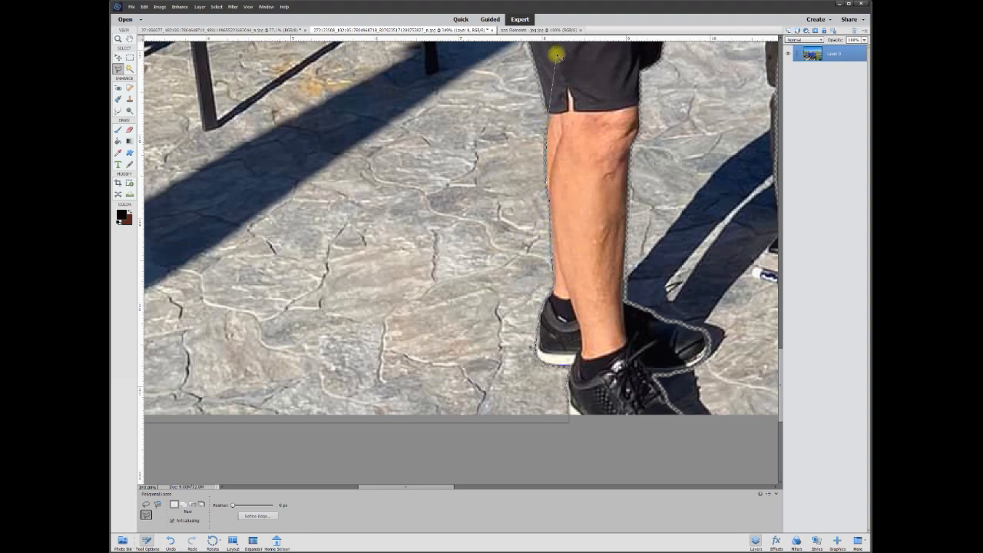
pyautogui.scroll(4, 557, 77)
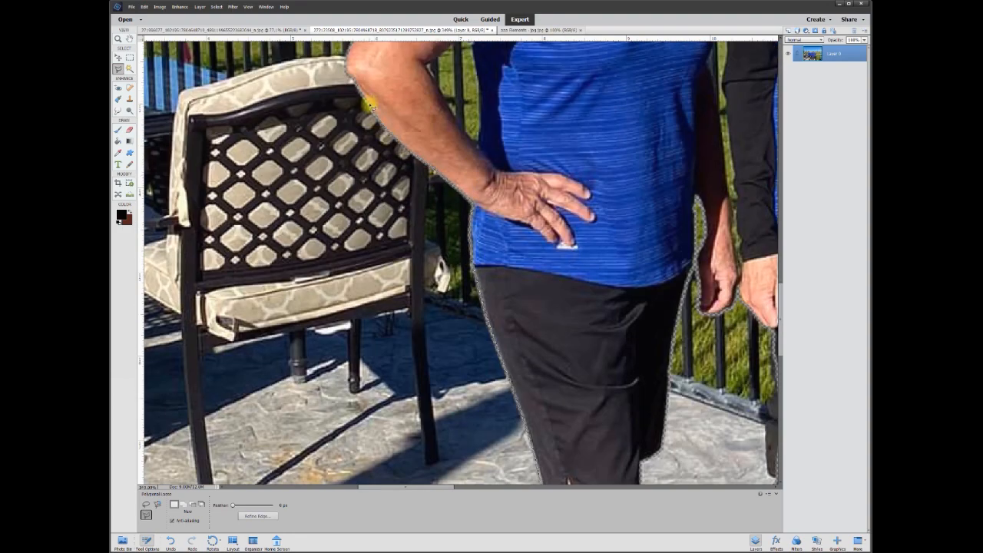
pyautogui.scroll(3, 368, 104)
pyautogui.scroll(4, 543, 345)
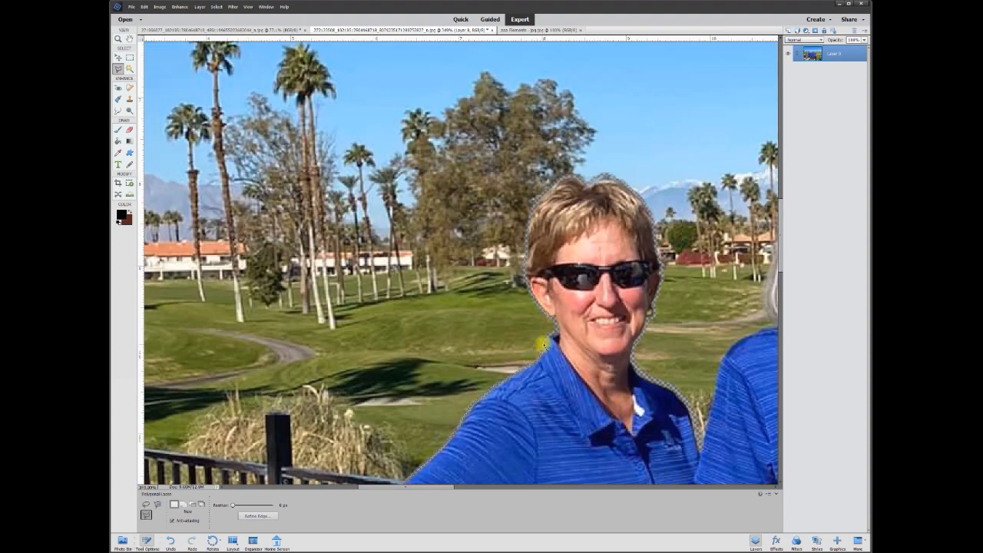
pyautogui.click(571, 177)
pyautogui.click(488, 143)
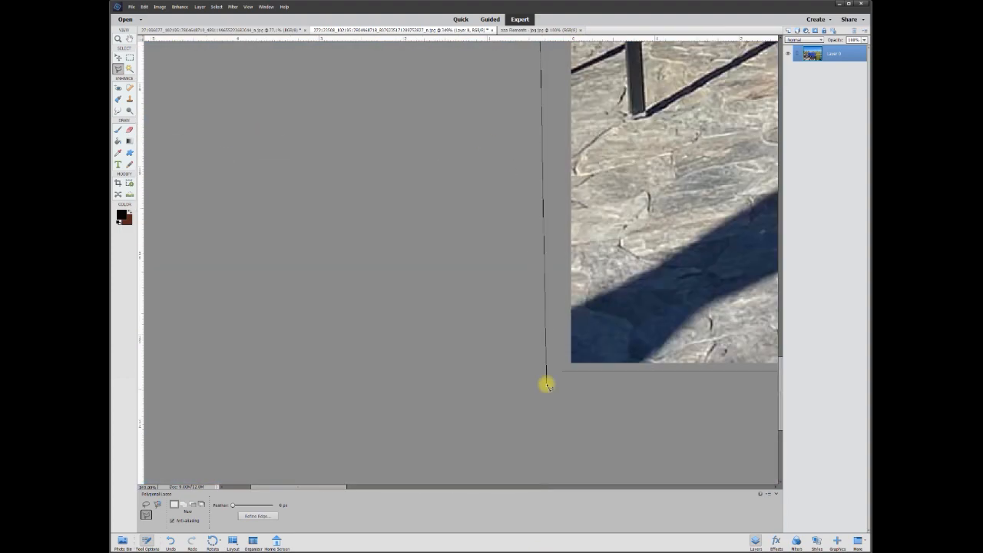
pyautogui.doubleClick(545, 384)
pyautogui.scroll(-10, 563, 412)
pyautogui.press('Delete')
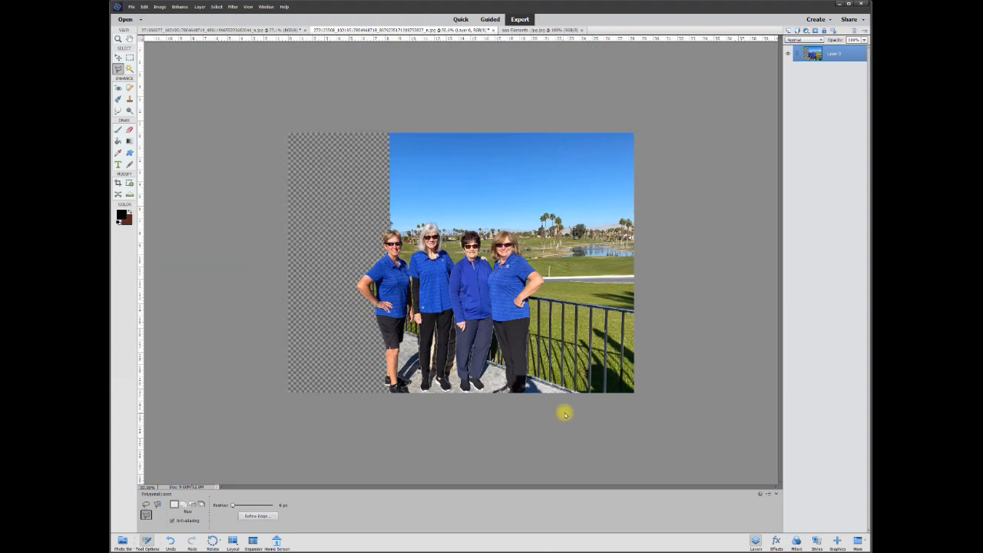
# Step: Select the sky and golf course above and between the women's heads with the Polygonal Lasso and delete the area
pyautogui.scroll(10, 565, 414)
pyautogui.moveTo(456, 487); pyautogui.dragTo(711, 484)
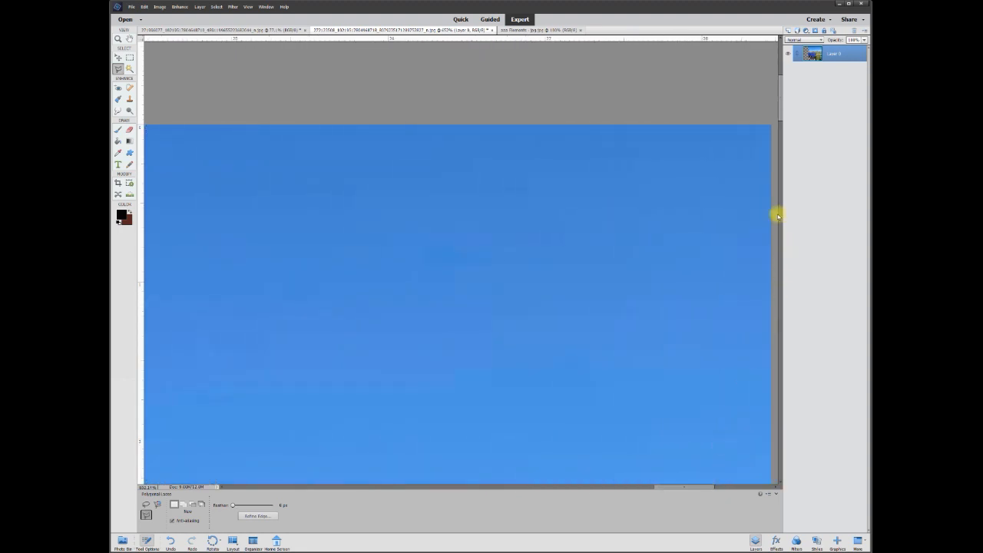
pyautogui.click(775, 104)
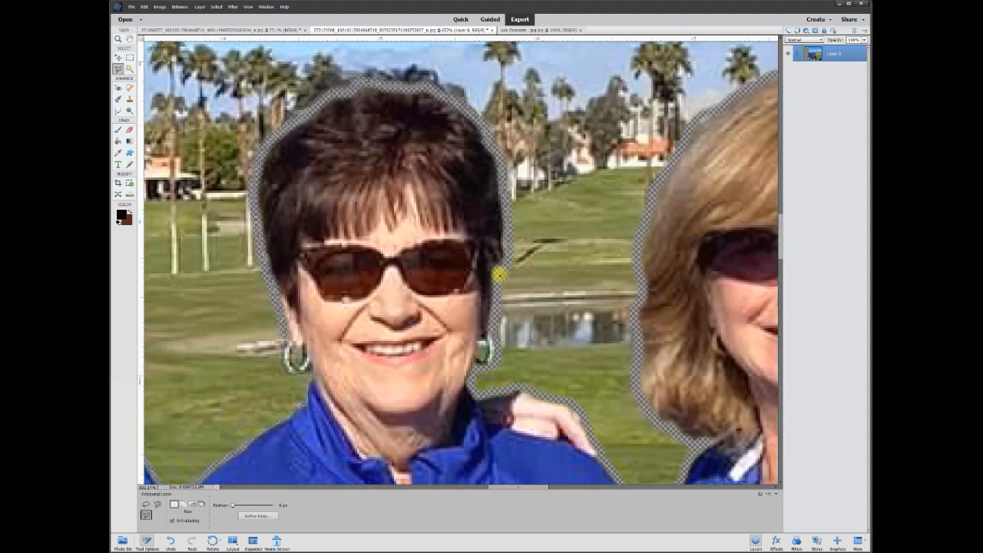
pyautogui.moveTo(608, 431); pyautogui.dragTo(608, 105)
pyautogui.moveTo(696, 125)
pyautogui.mouseDown()
pyautogui.moveTo(320, 123)
pyautogui.moveTo(319, 408)
pyautogui.mouseUp()
pyautogui.scroll(3, 319, 96)
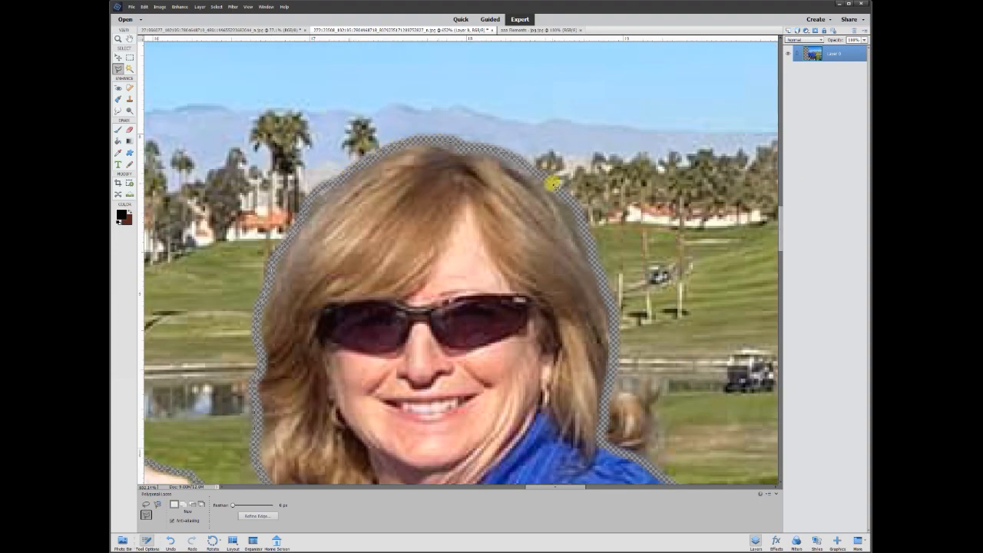
pyautogui.scroll(-6, 610, 448)
pyautogui.hscroll(5, 504, 269)
pyautogui.scroll(-5, 677, 454)
pyautogui.hscroll(10, 782, 295)
pyautogui.scroll(-10, 167, 257)
pyautogui.press('Delete')
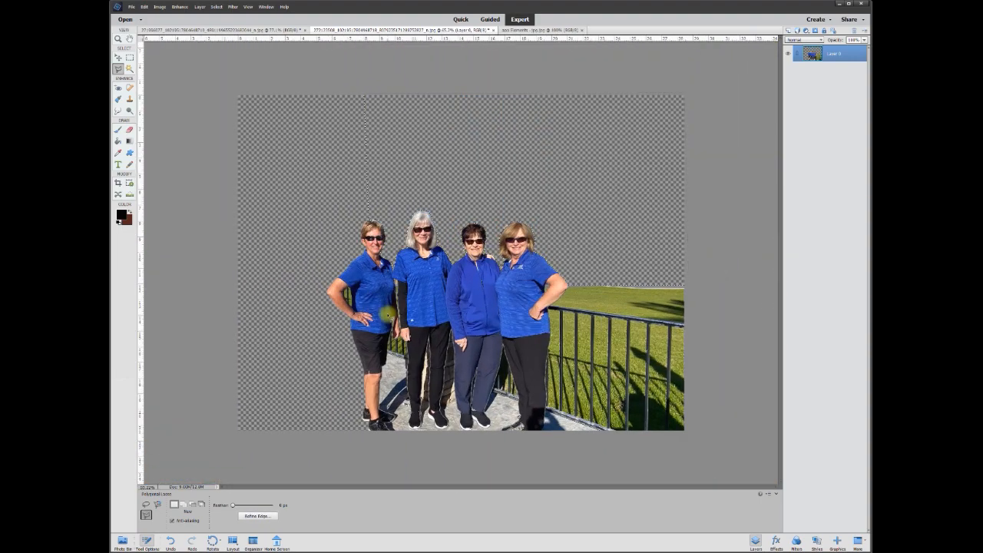
# Step: Select the remaining lawn, railing and patio along the rightmost woman with the Polygonal Lasso and remove them
pyautogui.scroll(10, 691, 301)
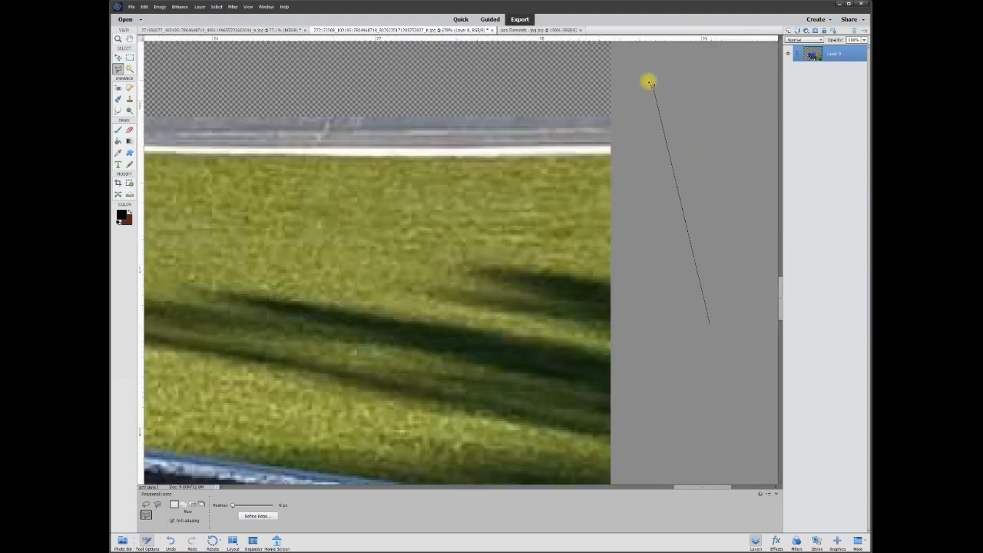
pyautogui.click(651, 81)
pyautogui.hscroll(-10, 154, 88)
pyautogui.hscroll(-4, 324, 108)
pyautogui.click(551, 96)
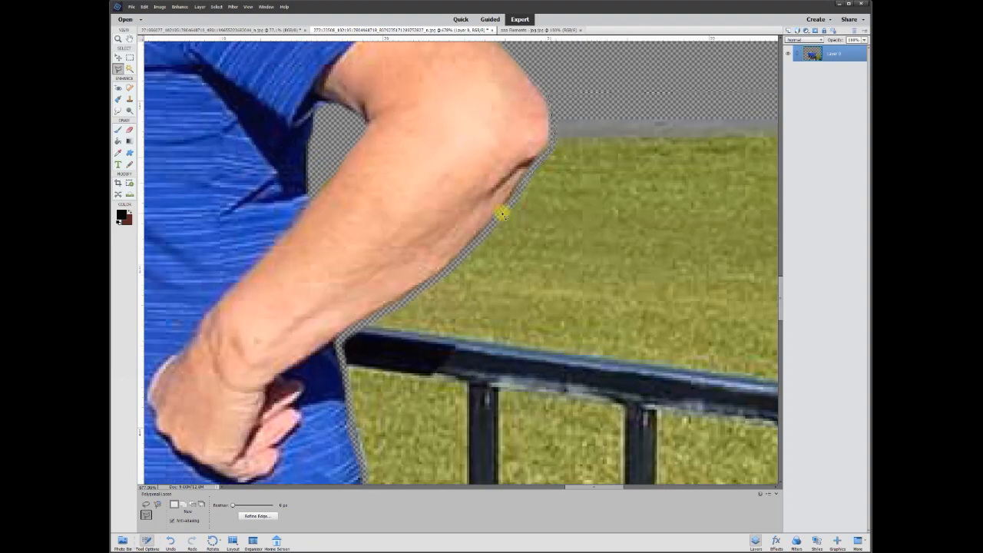
pyautogui.scroll(-4, 367, 438)
pyautogui.scroll(-4, 348, 430)
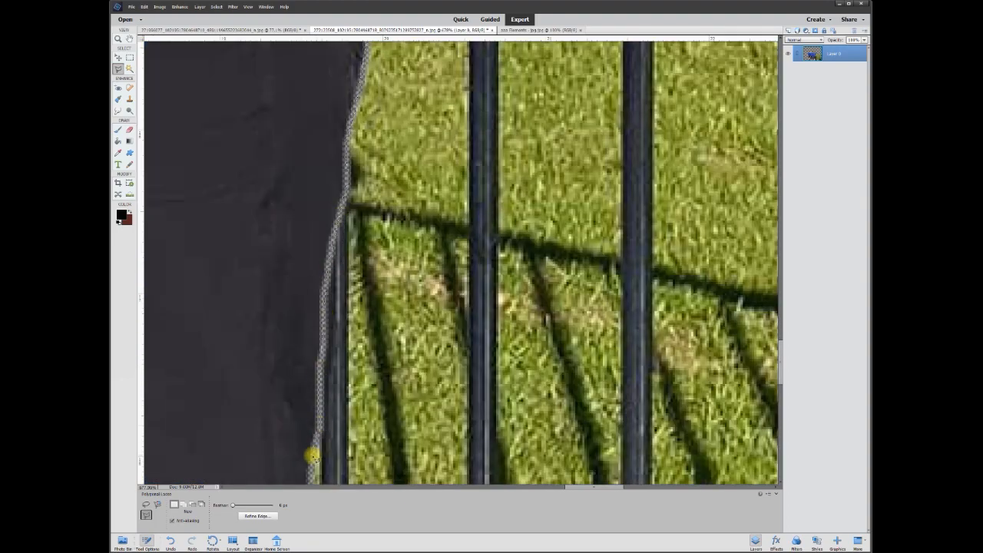
pyautogui.scroll(-4, 312, 453)
pyautogui.scroll(-4, 328, 298)
pyautogui.hscroll(10, 299, 334)
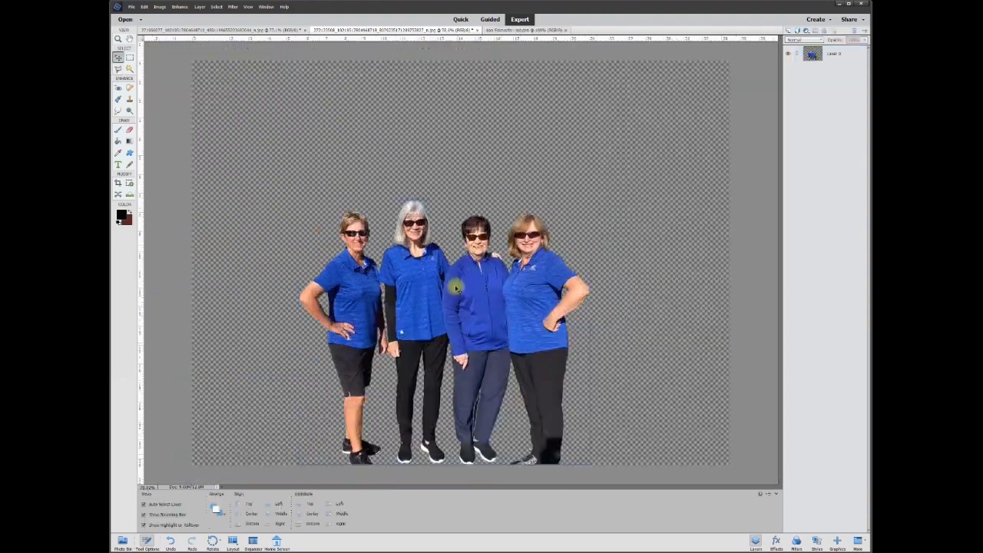
# Step: Move the cut-out group of four women slightly upward and duplicate its layer within the same document
pyautogui.moveTo(440, 305); pyautogui.dragTo(439, 270)
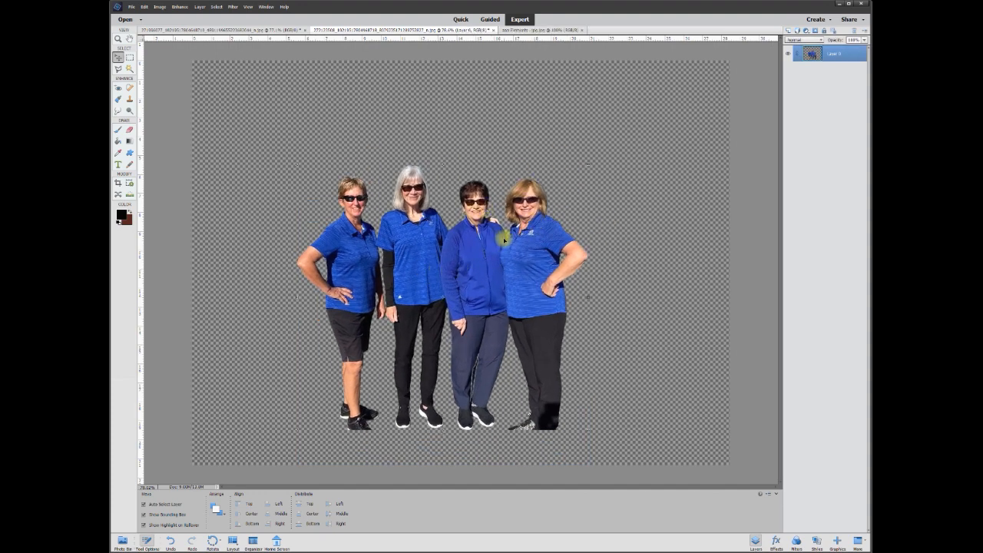
pyautogui.rightClick(836, 59)
pyautogui.click(851, 84)
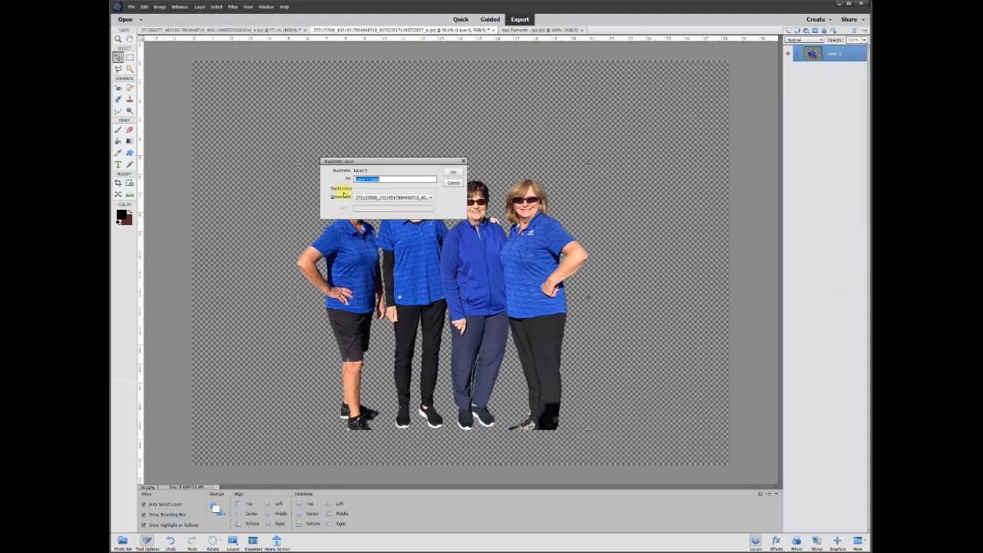
pyautogui.click(453, 173)
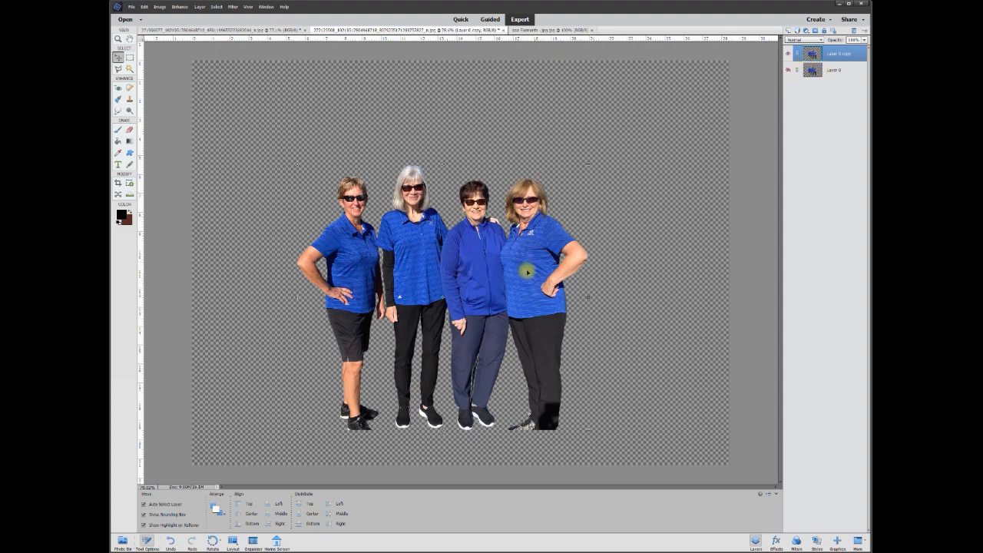
# Step: Nudge the four women slightly up and erase a thin 2 px line between the rightmost woman and her neighbour
pyautogui.moveTo(535, 259); pyautogui.dragTo(534, 255)
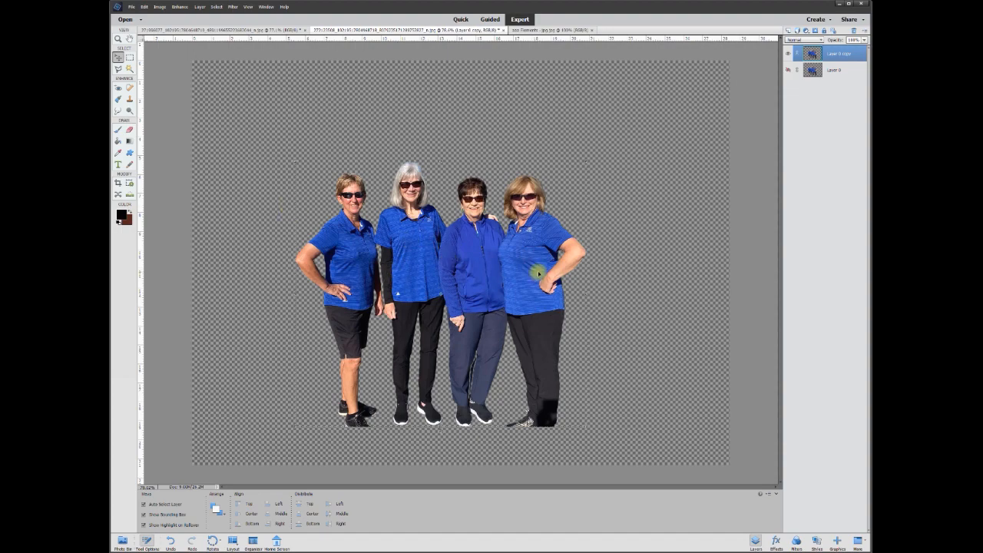
pyautogui.scroll(1, 534, 268)
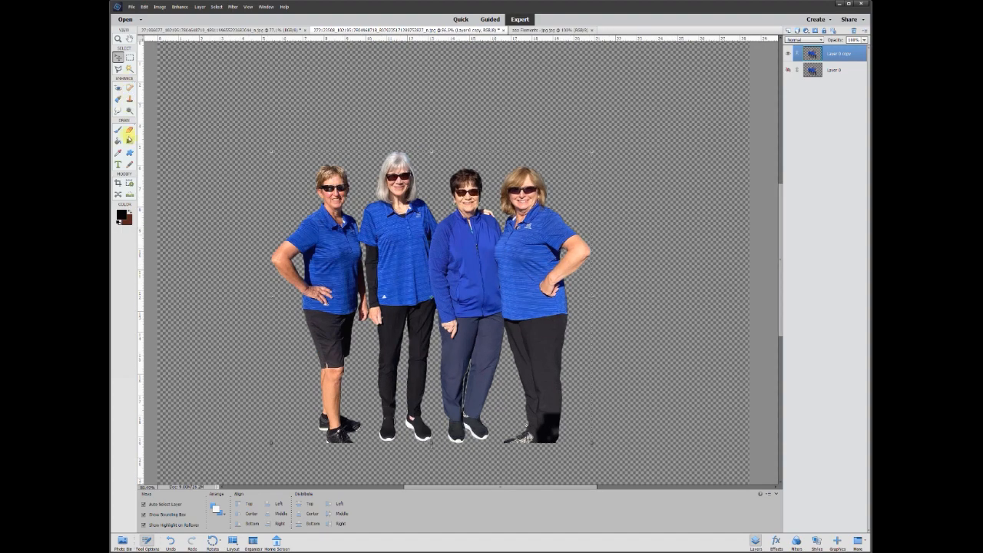
pyautogui.click(129, 131)
pyautogui.scroll(4, 492, 358)
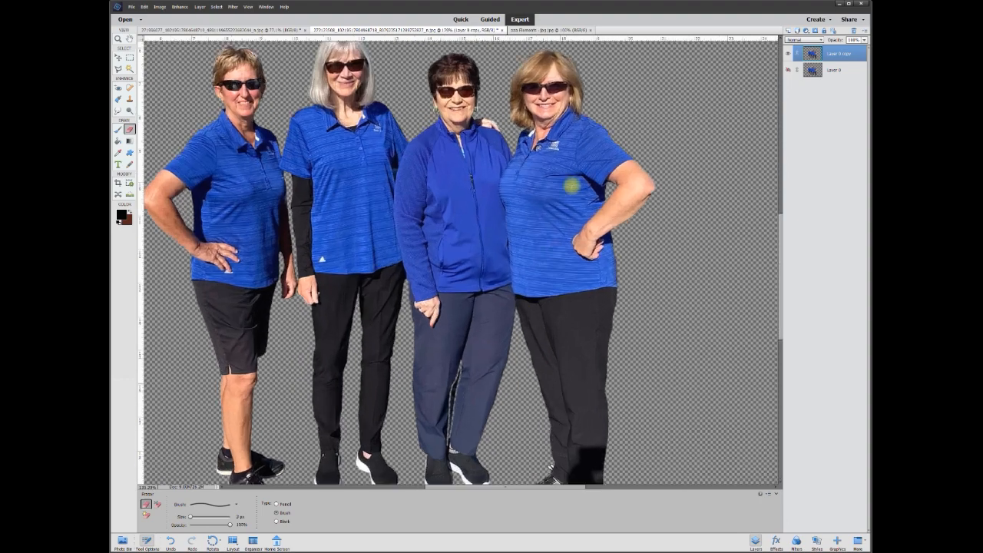
pyautogui.scroll(4, 541, 150)
pyautogui.scroll(3, 525, 175)
pyautogui.moveTo(496, 130)
pyautogui.mouseDown()
pyautogui.moveTo(461, 198)
pyautogui.moveTo(461, 226)
pyautogui.moveTo(495, 457)
pyautogui.mouseUp()
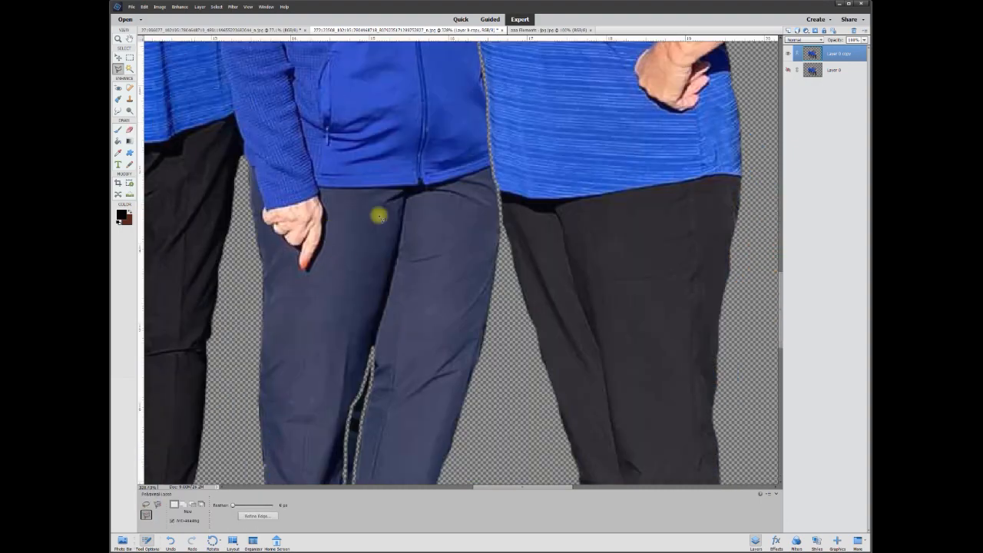
# Step: Select the rightmost woman with the Polygonal Lasso, following the erased line, and separate her onto a new layer via Layer Via Cut
pyautogui.scroll(1, 498, 199)
pyautogui.moveTo(780, 297); pyautogui.dragTo(777, 185)
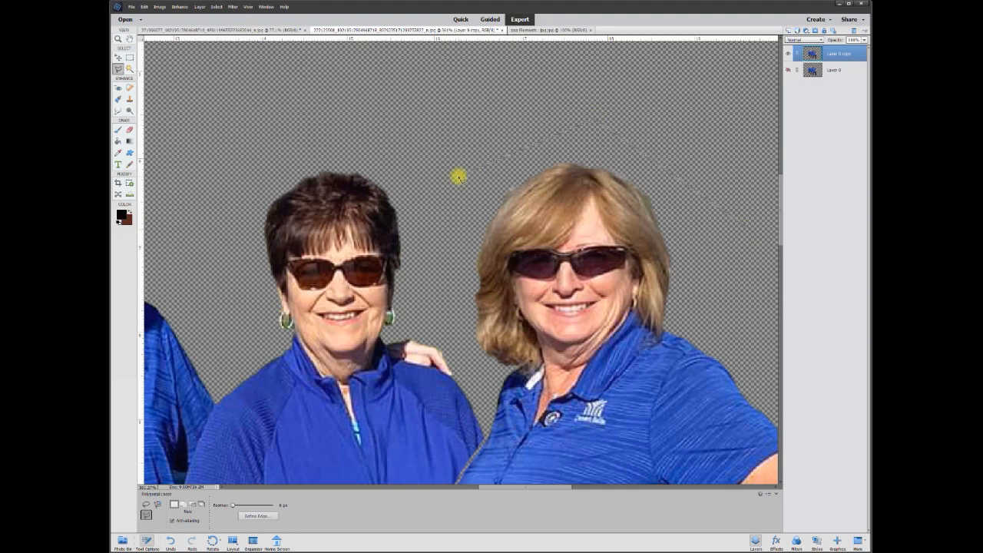
pyautogui.click(483, 395)
pyautogui.scroll(-3, 493, 484)
pyautogui.click(486, 183)
pyautogui.click(448, 256)
pyautogui.click(462, 324)
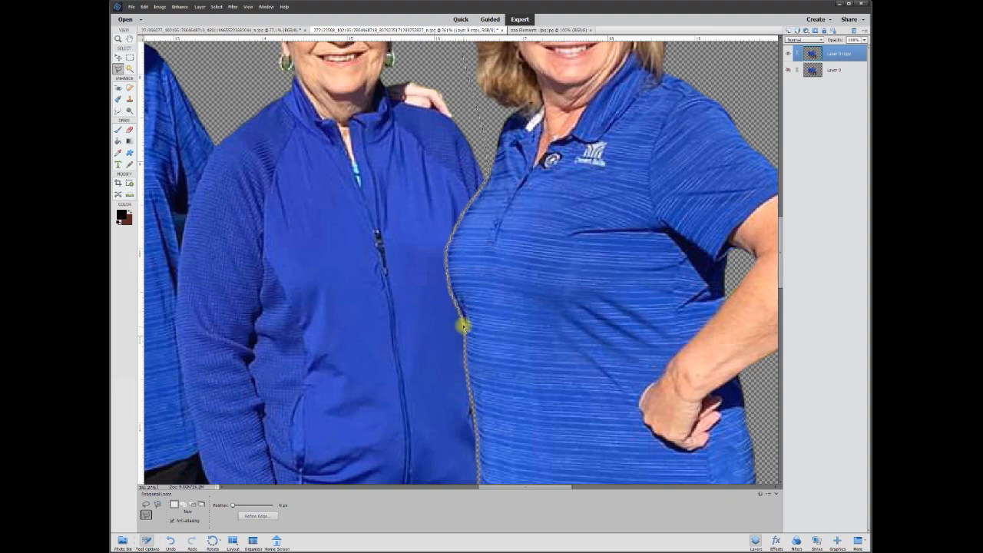
pyautogui.click(466, 355)
pyautogui.scroll(-3, 467, 361)
pyautogui.click(475, 181)
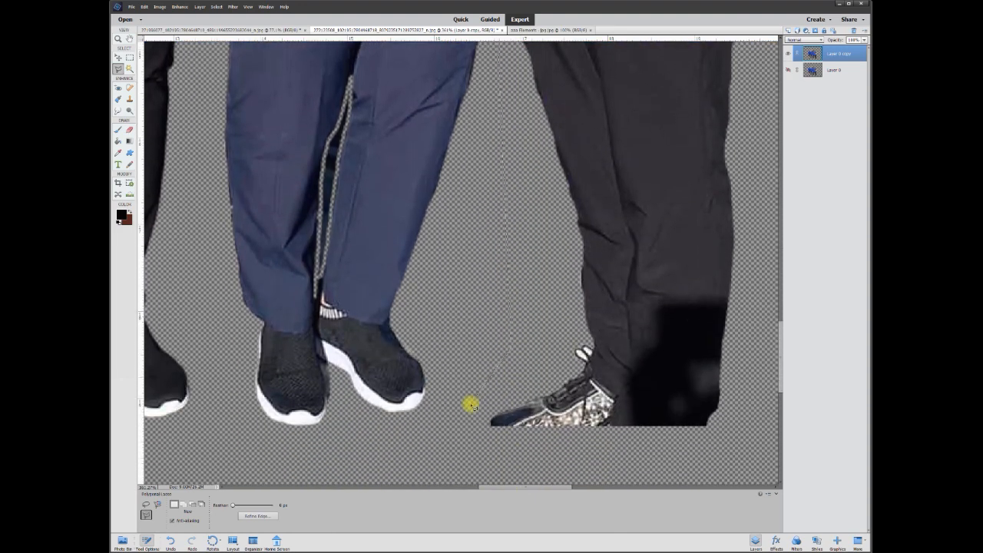
pyautogui.click(470, 433)
pyautogui.click(726, 457)
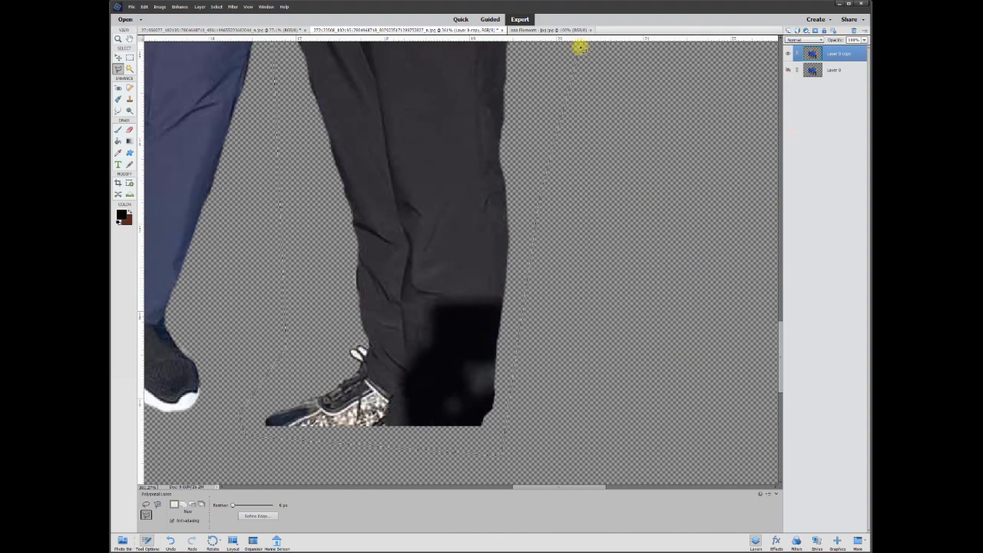
pyautogui.click(676, 180)
pyautogui.click(344, 278)
pyautogui.scroll(-10, 344, 278)
pyautogui.rightClick(561, 266)
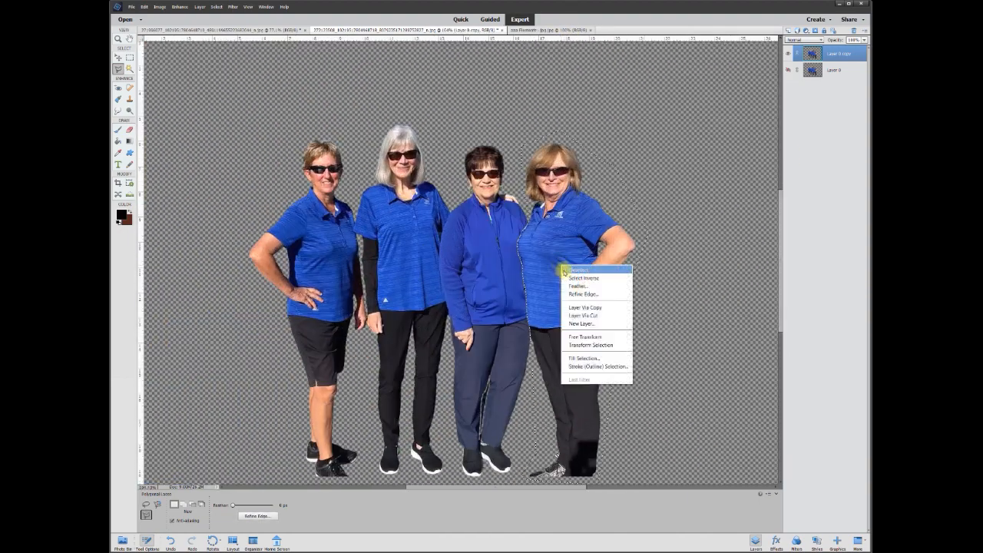
pyautogui.click(606, 313)
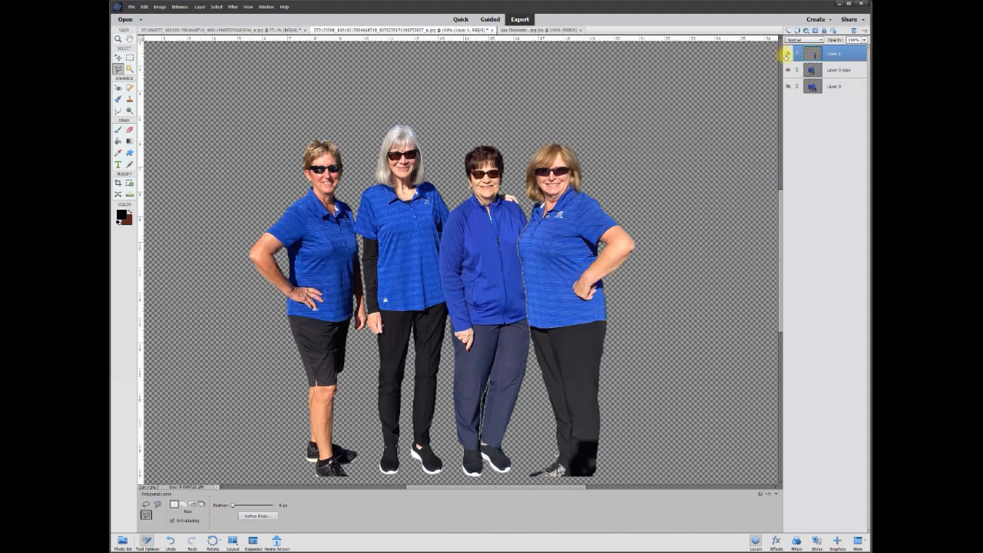
# Step: Toggle the visibility of the single woman's layer and the three women's layer to check the separation
pyautogui.click(787, 54)
pyautogui.click(788, 54)
pyautogui.click(787, 54)
pyautogui.click(787, 54)
pyautogui.click(787, 70)
pyautogui.click(786, 70)
pyautogui.click(786, 70)
pyautogui.click(787, 70)
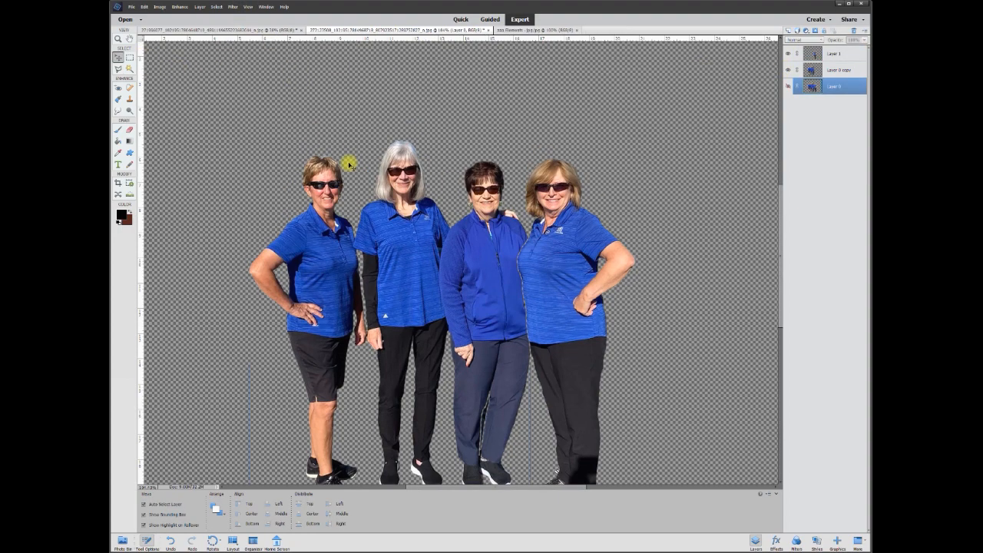
# Step: Copy the three women and the separated fourth woman into the large group photo, placing them on opposite sides of the group
pyautogui.moveTo(401, 176); pyautogui.dragTo(330, 221)
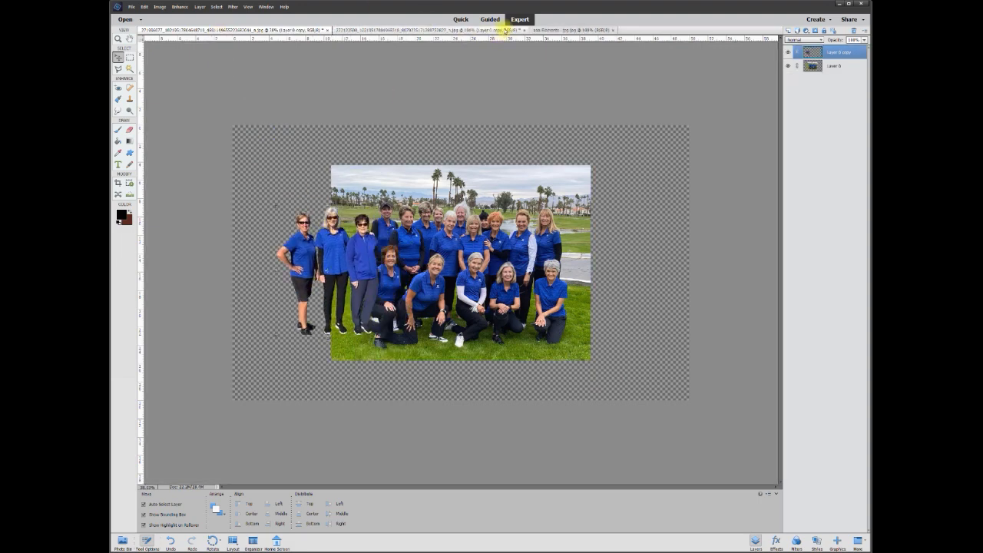
pyautogui.click(506, 29)
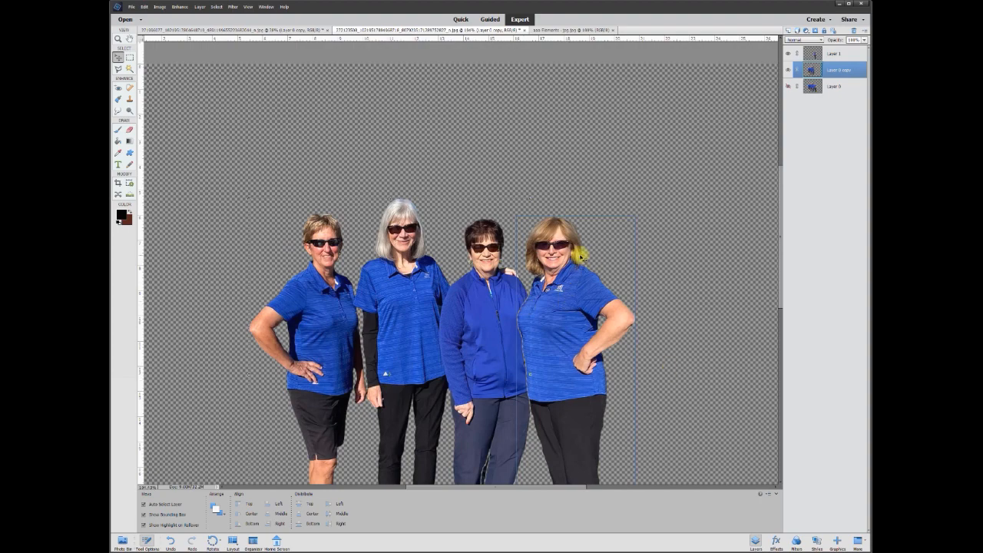
pyautogui.moveTo(569, 293); pyautogui.dragTo(424, 129)
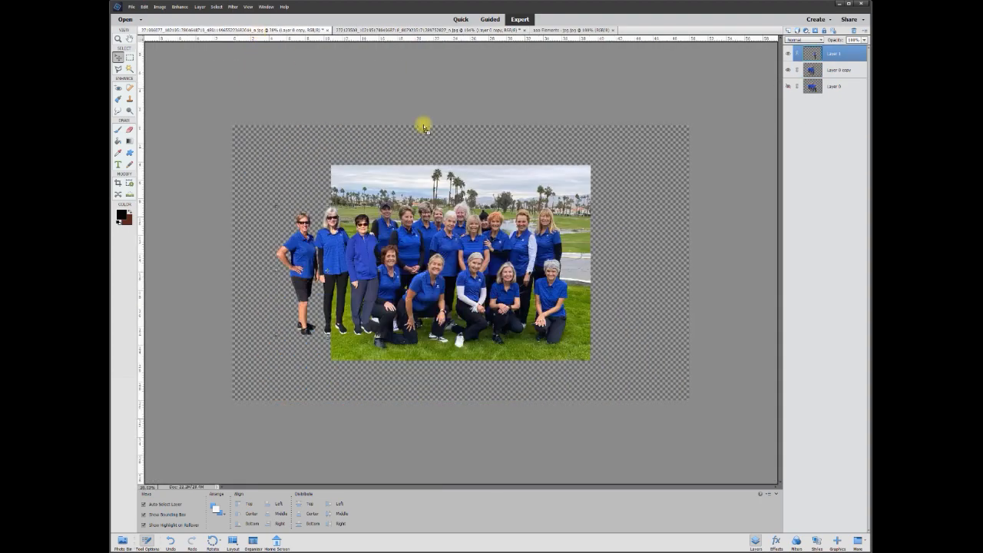
pyautogui.moveTo(557, 260); pyautogui.dragTo(597, 220)
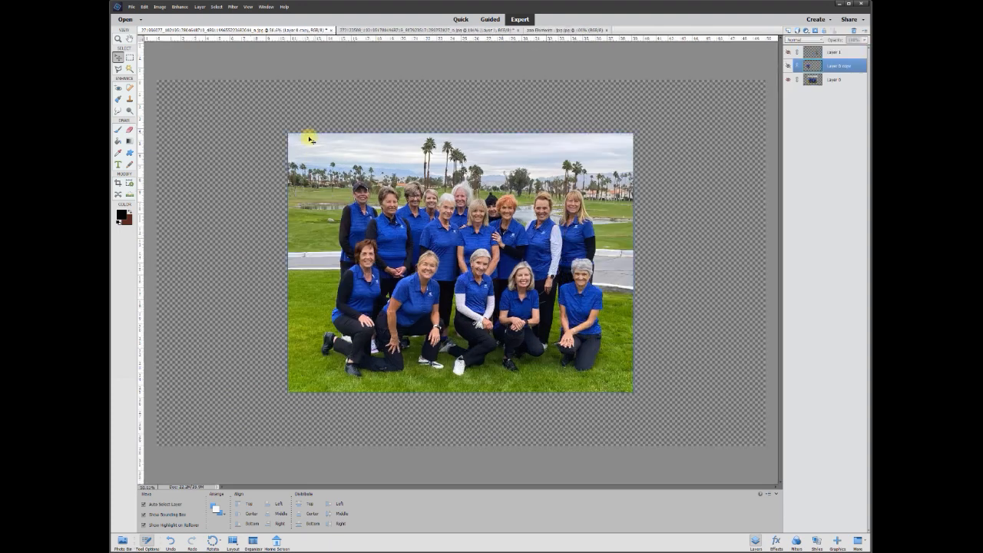
# Step: Duplicate the large group photo's Layer 0 within the same document, hide the original, and check the copy's visibility
pyautogui.scroll(2, 310, 139)
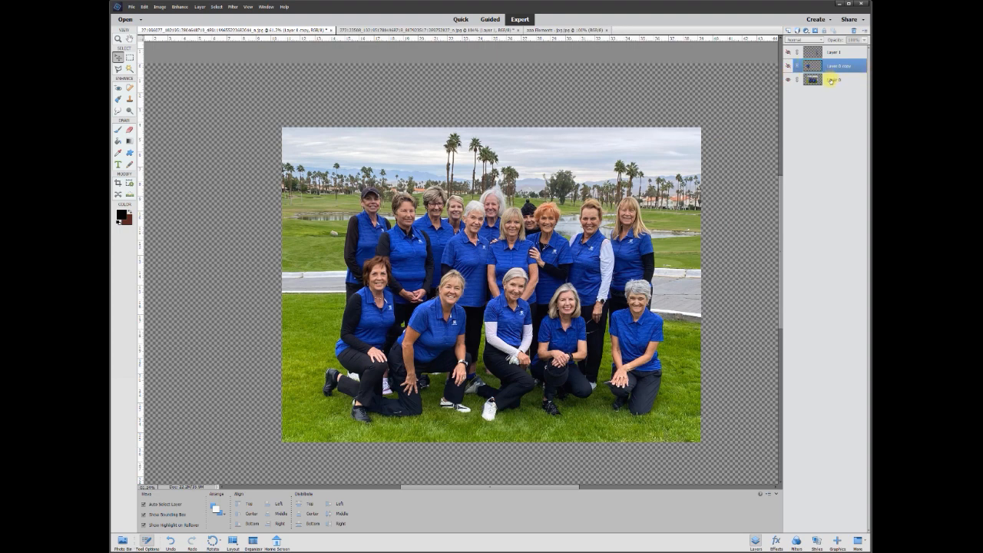
pyautogui.rightClick(832, 81)
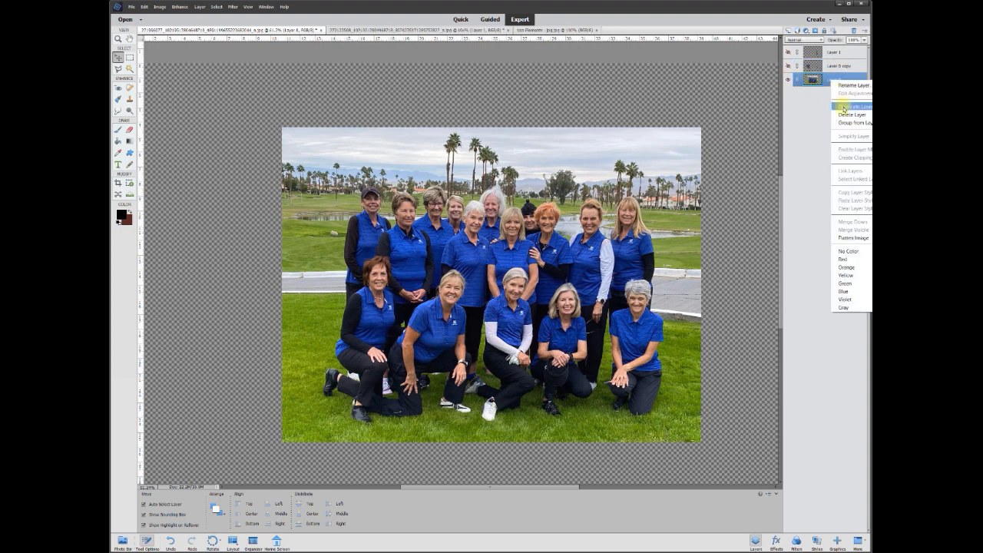
pyautogui.click(844, 107)
pyautogui.click(454, 175)
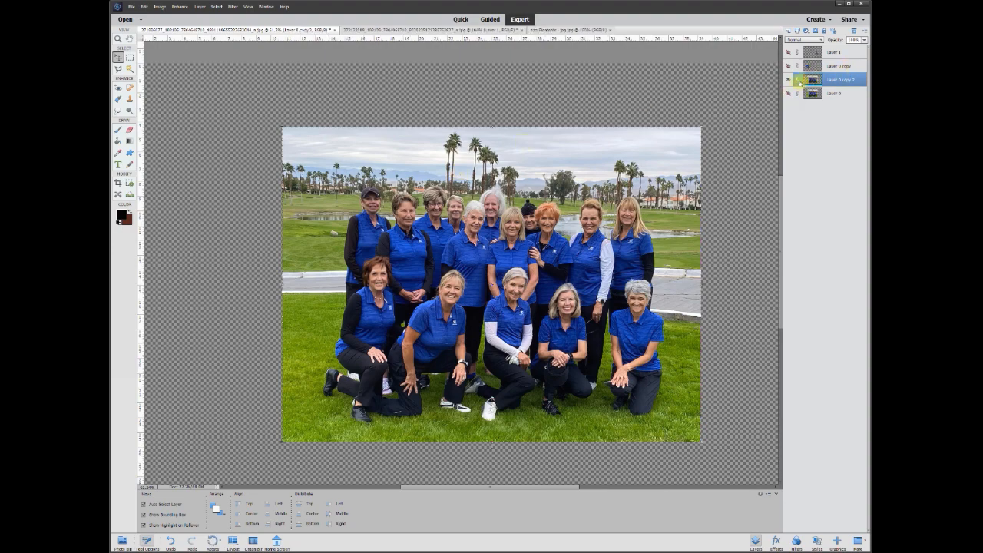
pyautogui.click(789, 80)
pyautogui.click(789, 79)
# Step: Erase straight 2 px lines from the capped woman's head to the photo's top edge and from the front black shoe to its bottom edge
pyautogui.scroll(5, 358, 200)
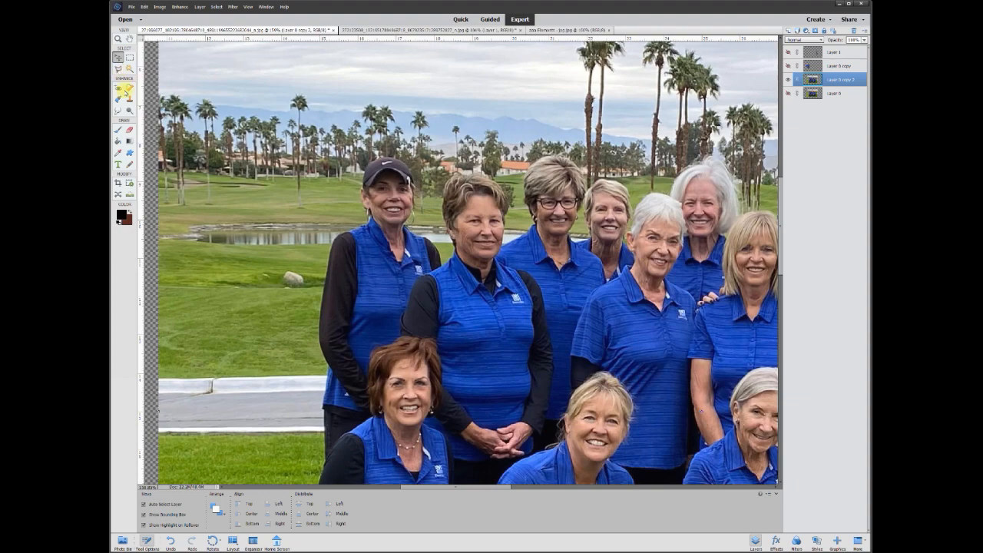
pyautogui.click(129, 130)
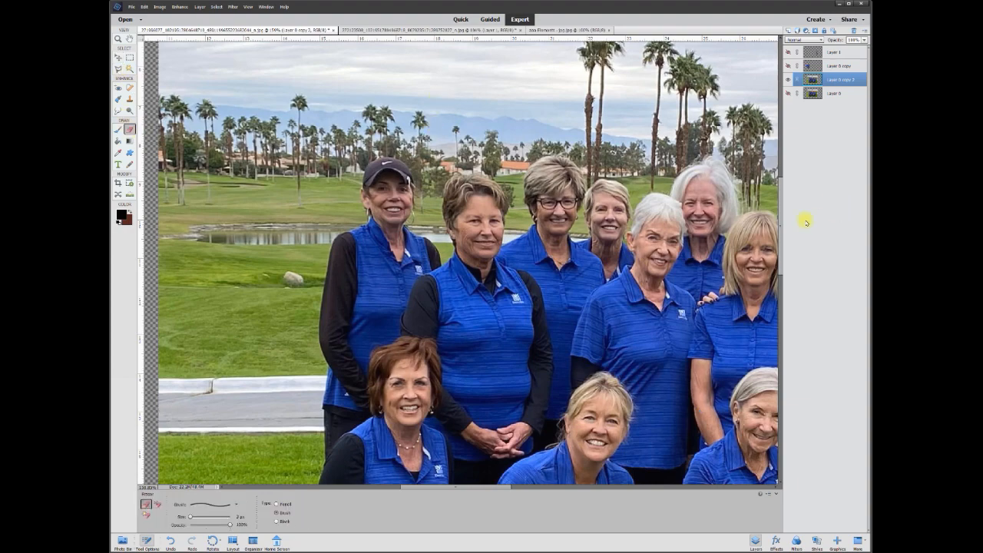
pyautogui.moveTo(782, 227); pyautogui.dragTo(783, 206)
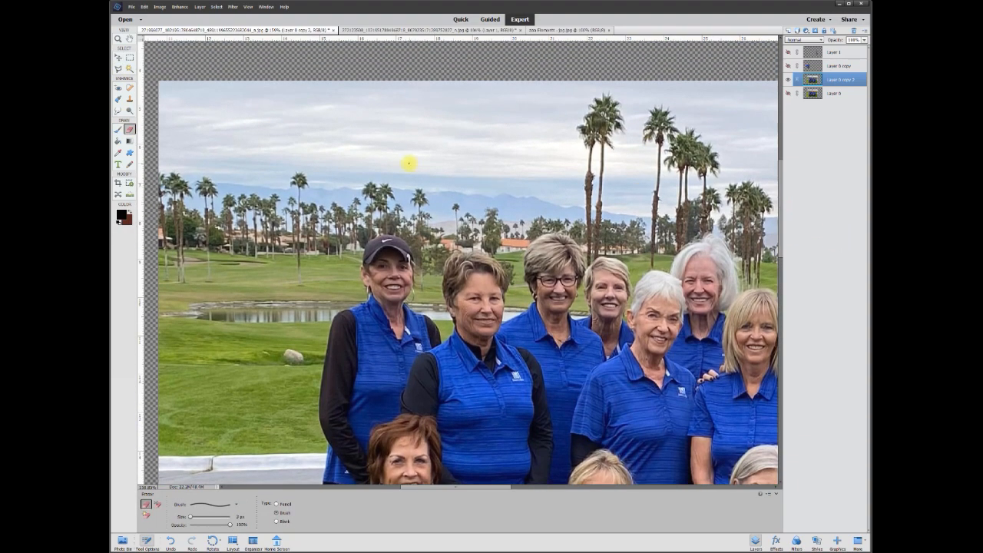
pyautogui.scroll(3, 408, 163)
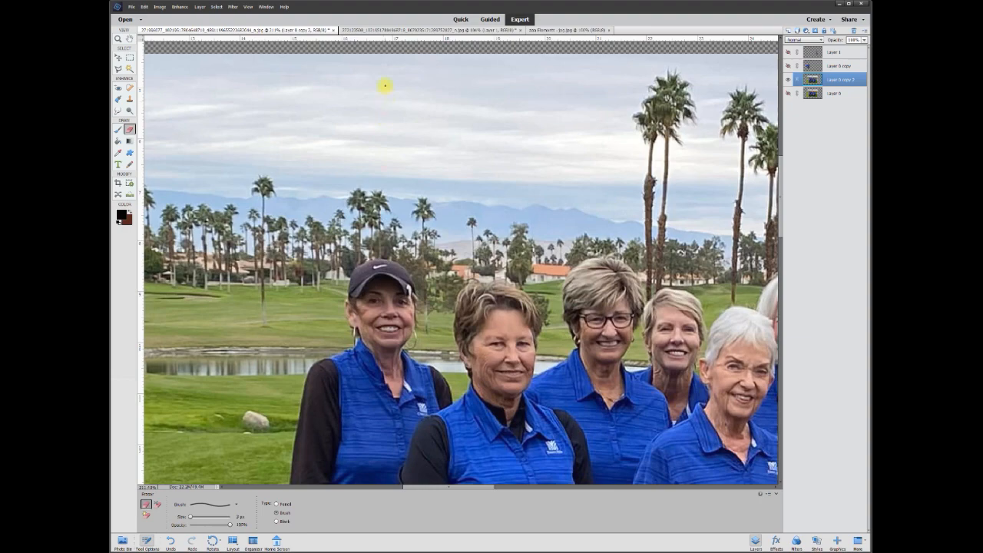
pyautogui.keyDown('shift'); pyautogui.click(379, 54); pyautogui.keyUp('shift')
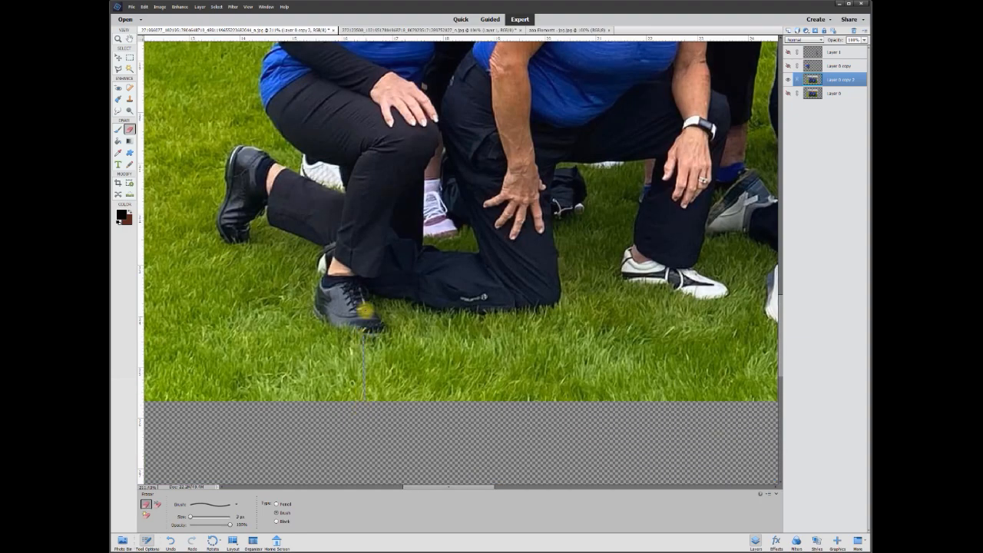
pyautogui.scroll(2, 366, 318)
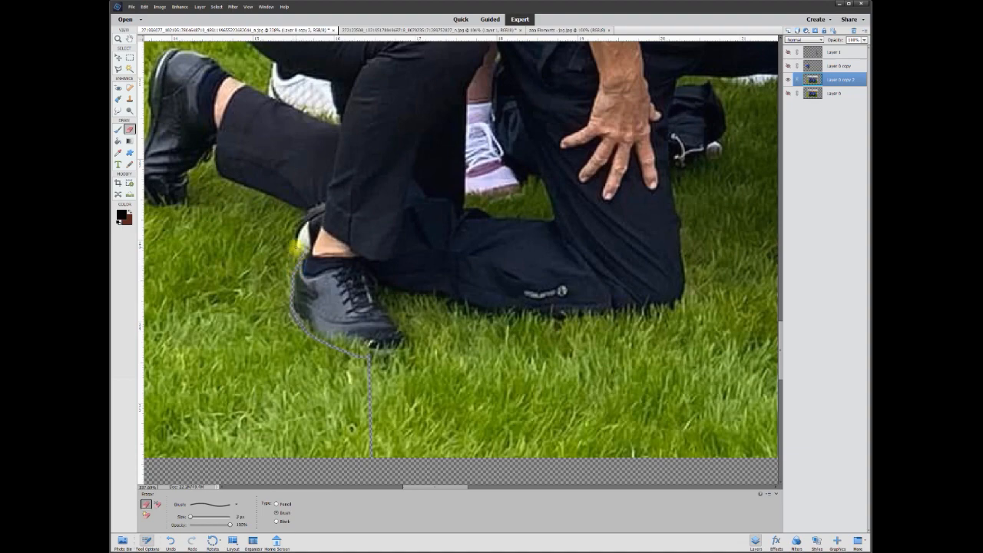
# Step: Erase a thin outline around the shoes and legs of the leftmost kneeling woman on the duplicated group layer
pyautogui.moveTo(297, 247); pyautogui.dragTo(304, 209)
pyautogui.scroll(2, 305, 208)
pyautogui.moveTo(497, 311)
pyautogui.mouseDown()
pyautogui.moveTo(336, 244)
pyautogui.moveTo(316, 258)
pyautogui.moveTo(321, 299)
pyautogui.moveTo(262, 313)
pyautogui.moveTo(228, 246)
pyautogui.moveTo(254, 155)
pyautogui.mouseUp()
pyautogui.moveTo(780, 338); pyautogui.dragTo(780, 310)
pyautogui.moveTo(253, 451)
pyautogui.mouseDown()
pyautogui.moveTo(249, 409)
pyautogui.moveTo(287, 350)
pyautogui.moveTo(348, 361)
pyautogui.moveTo(415, 412)
pyautogui.moveTo(446, 385)
pyautogui.moveTo(401, 333)
pyautogui.mouseUp()
pyautogui.scroll(-2, 401, 333)
pyautogui.moveTo(470, 366)
pyautogui.mouseDown()
pyautogui.moveTo(433, 303)
pyautogui.moveTo(459, 171)
pyautogui.moveTo(511, 100)
pyautogui.mouseUp()
# Step: Continue the erased outline up the group's outer left side, along the standing woman's black sleeve and face to her cap
pyautogui.scroll(2, 459, 171)
pyautogui.scroll(6, 511, 100)
pyautogui.moveTo(516, 422)
pyautogui.mouseDown()
pyautogui.moveTo(517, 312)
pyautogui.moveTo(534, 233)
pyautogui.mouseUp()
pyautogui.scroll(2, 535, 233)
pyautogui.moveTo(531, 361)
pyautogui.mouseDown()
pyautogui.moveTo(497, 274)
pyautogui.moveTo(513, 94)
pyautogui.mouseUp()
pyautogui.scroll(4, 513, 94)
pyautogui.moveTo(515, 392)
pyautogui.mouseDown()
pyautogui.moveTo(546, 227)
pyautogui.moveTo(603, 182)
pyautogui.mouseUp()
pyautogui.scroll(3, 603, 182)
pyautogui.moveTo(605, 375)
pyautogui.mouseDown()
pyautogui.moveTo(668, 333)
pyautogui.moveTo(650, 250)
pyautogui.moveTo(659, 199)
pyautogui.mouseUp()
pyautogui.scroll(2, 659, 200)
pyautogui.moveTo(659, 322)
pyautogui.mouseDown()
pyautogui.moveTo(683, 253)
pyautogui.moveTo(741, 229)
pyautogui.mouseUp()
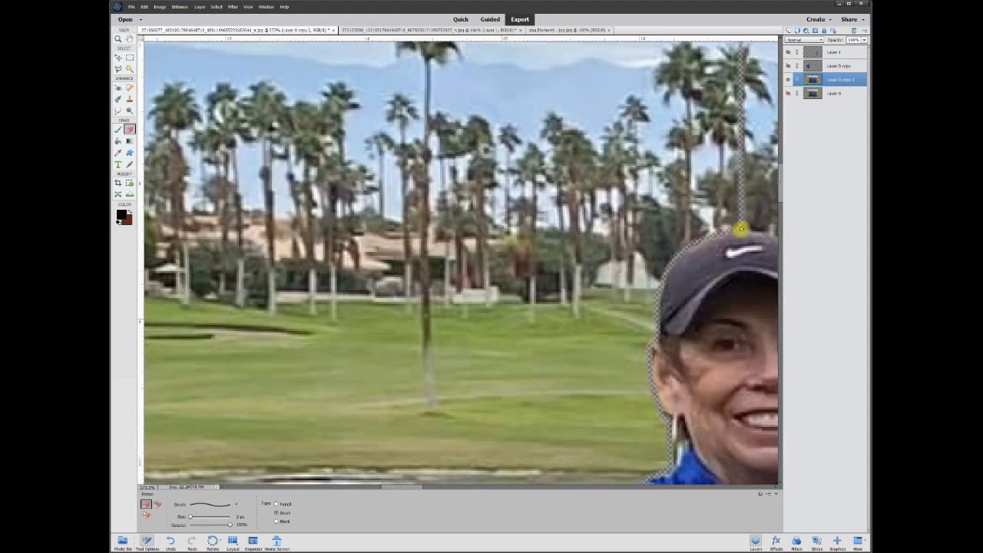
# Step: Enlarge the Eraser brush and erase a vertical line through the sky above the rightmost standing woman's head
pyautogui.moveTo(410, 490); pyautogui.dragTo(590, 494)
pyautogui.scroll(-7, 556, 163)
pyautogui.scroll(2, 584, 163)
pyautogui.press(']')
pyautogui.press(']')
pyautogui.moveTo(619, 114); pyautogui.dragTo(619, 231)
# Step: Erase an outline from the lawn up along the outer edge of the rightmost kneeling woman
pyautogui.moveTo(780, 246); pyautogui.dragTo(780, 364)
pyautogui.scroll(4, 645, 330)
pyautogui.moveTo(606, 472)
pyautogui.mouseDown()
pyautogui.moveTo(654, 218)
pyautogui.moveTo(505, 347)
pyautogui.mouseUp()
pyautogui.moveTo(506, 347); pyautogui.dragTo(485, 158)
pyautogui.moveTo(485, 158); pyautogui.dragTo(485, 353)
pyautogui.moveTo(486, 354)
pyautogui.mouseDown()
pyautogui.moveTo(517, 311)
pyautogui.moveTo(512, 176)
pyautogui.mouseUp()
# Step: Continue the erased outline up the group's outer right side, along the standing woman's arm and blonde hair
pyautogui.scroll(4, 507, 172)
pyautogui.moveTo(508, 397)
pyautogui.mouseDown()
pyautogui.moveTo(453, 302)
pyautogui.moveTo(464, 253)
pyautogui.moveTo(455, 212)
pyautogui.moveTo(467, 150)
pyautogui.mouseUp()
pyautogui.scroll(5, 466, 150)
pyautogui.moveTo(467, 429)
pyautogui.mouseDown()
pyautogui.moveTo(469, 318)
pyautogui.moveTo(454, 251)
pyautogui.moveTo(415, 175)
pyautogui.mouseUp()
pyautogui.scroll(3, 415, 175)
pyautogui.moveTo(413, 341); pyautogui.dragTo(374, 202)
pyautogui.scroll(-10, 315, 369)
pyautogui.scroll(3, 279, 231)
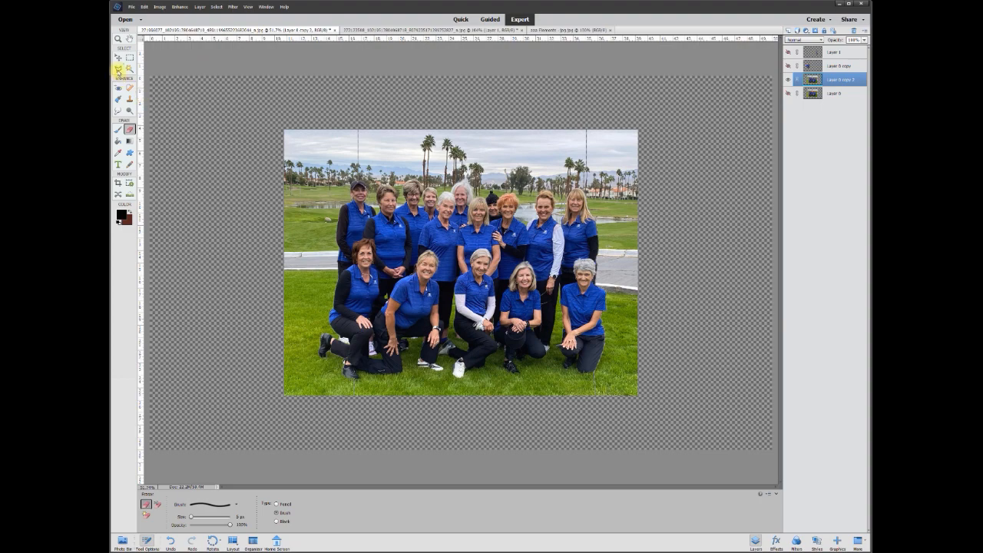
# Step: Select the sky, golf course, path and lawn to the right of the group with the Polygonal Lasso and delete the area
pyautogui.click(118, 69)
pyautogui.scroll(6, 674, 146)
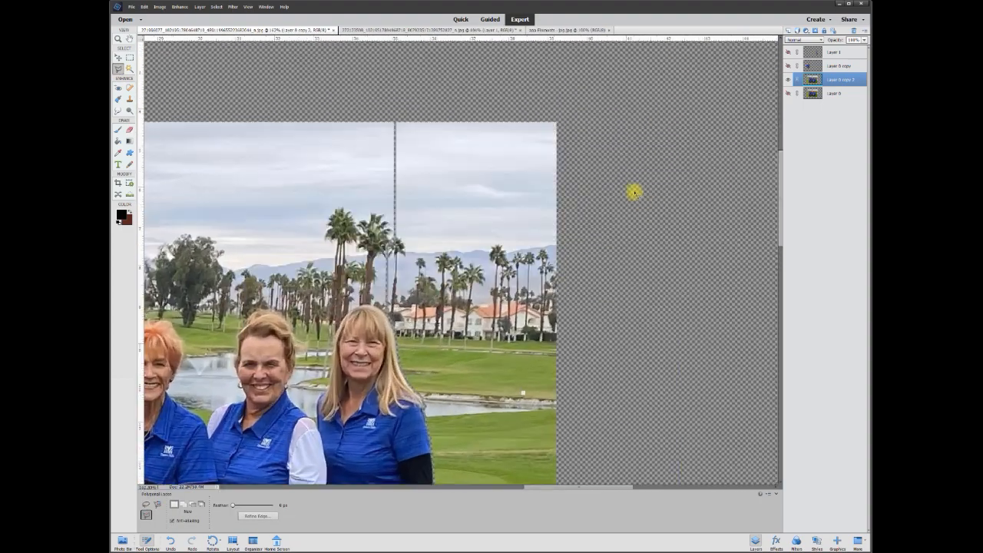
pyautogui.scroll(4, 573, 134)
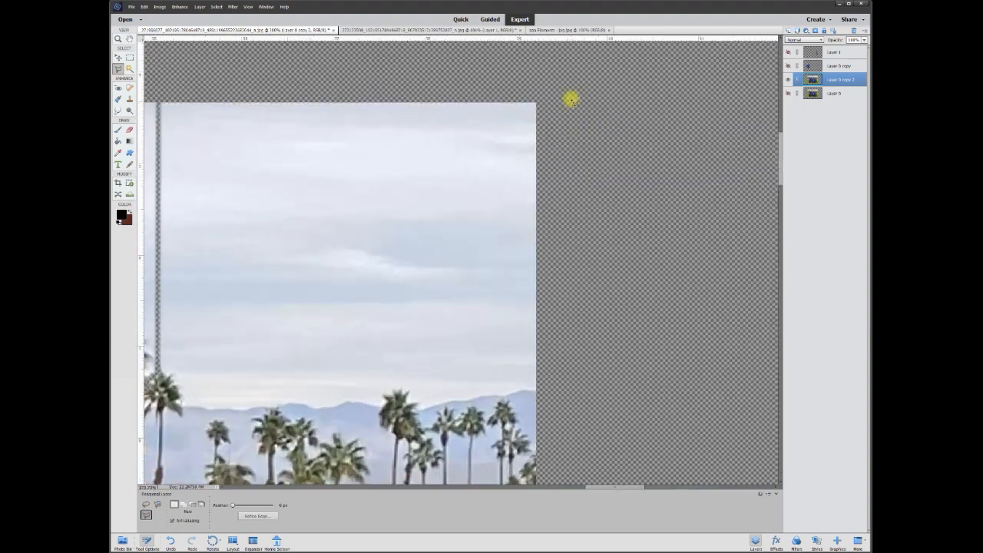
pyautogui.click(157, 82)
pyautogui.moveTo(157, 346); pyautogui.dragTo(313, 108)
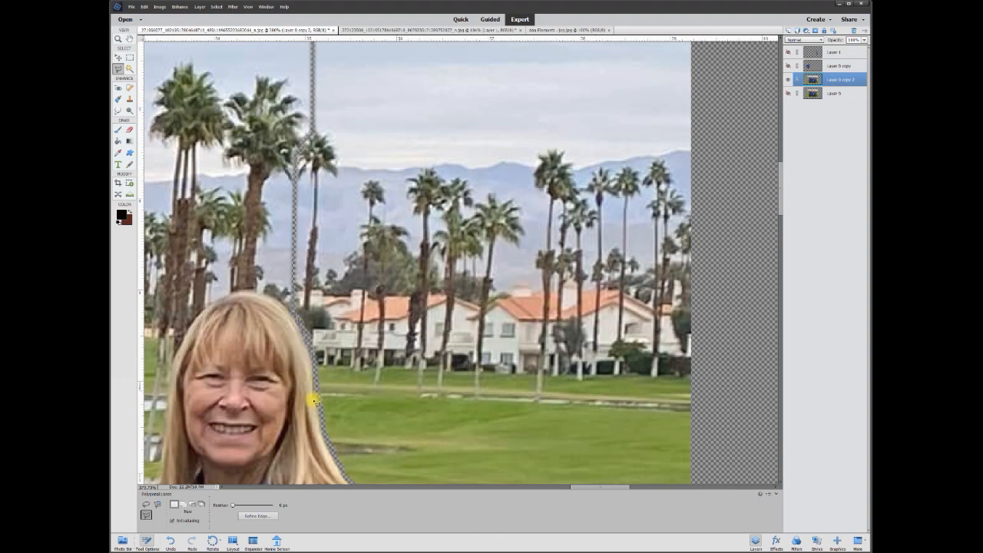
pyautogui.scroll(-3, 375, 318)
pyautogui.scroll(-9, 401, 448)
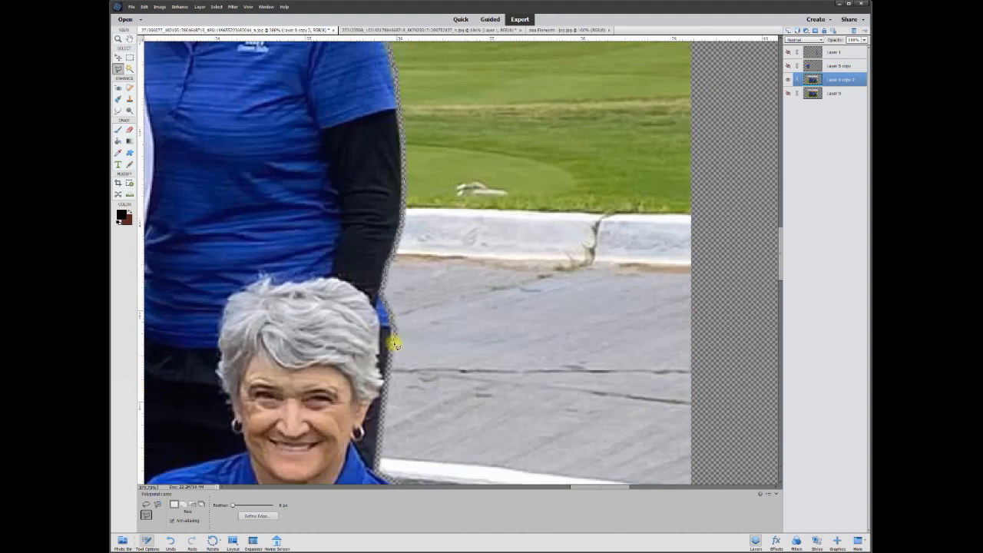
pyautogui.scroll(-5, 436, 446)
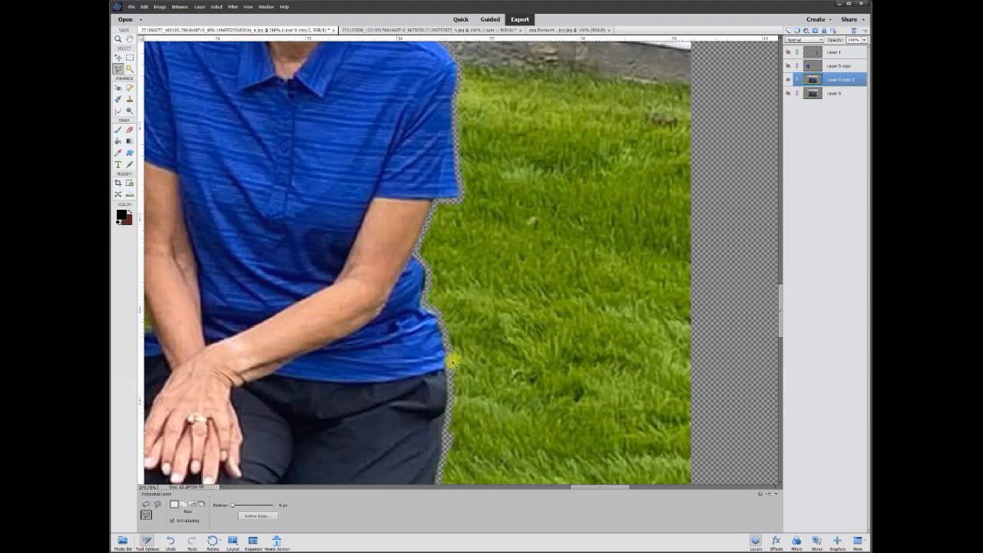
pyautogui.scroll(-3, 450, 408)
pyautogui.scroll(14, 374, 434)
pyautogui.scroll(-9, 347, 304)
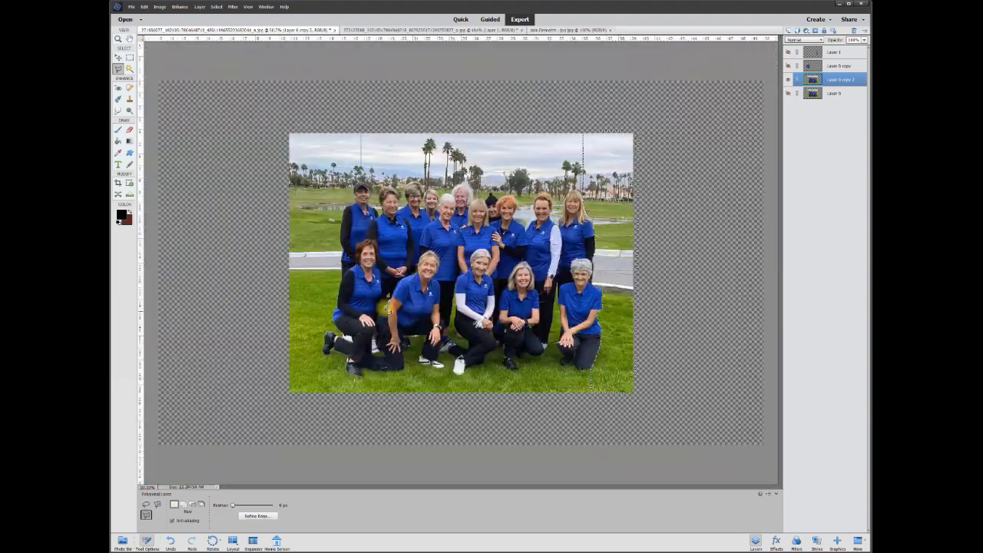
pyautogui.scroll(4, 493, 290)
pyautogui.press('Delete')
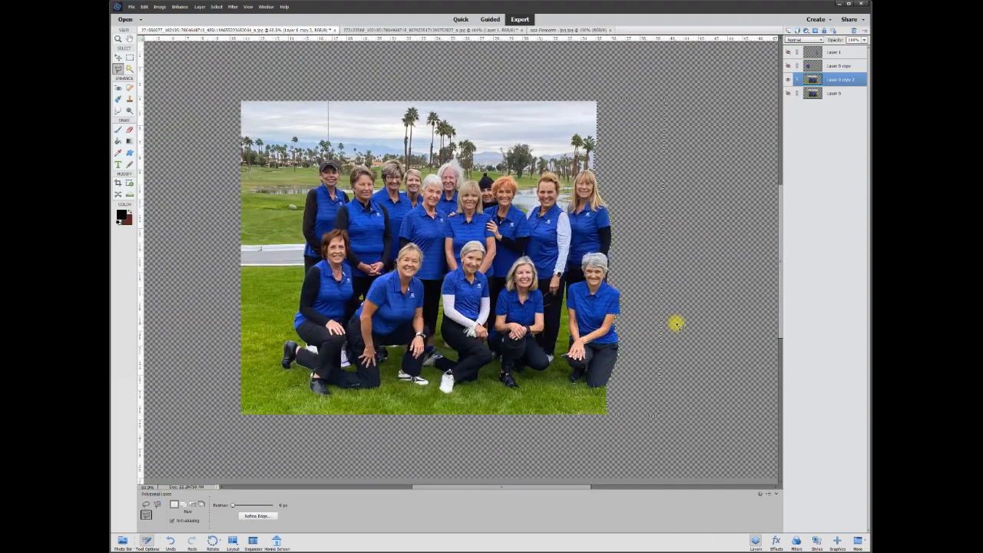
# Step: Start a Polygonal Lasso selection at the photo's upper-left corner, following the erased sky line down and around the capped woman's head
pyautogui.scroll(8, 238, 98)
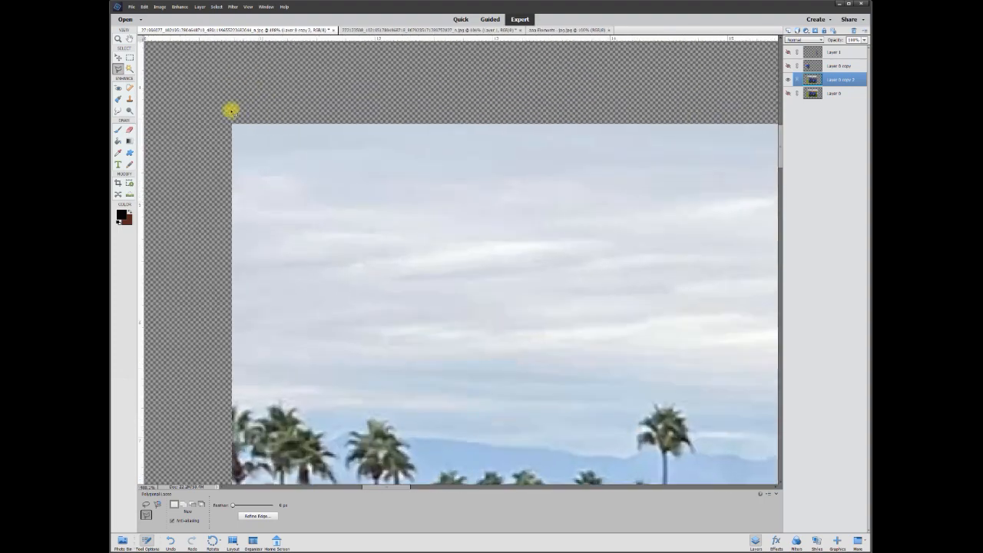
pyautogui.scroll(2, 231, 110)
pyautogui.click(231, 111)
pyautogui.click(351, 111)
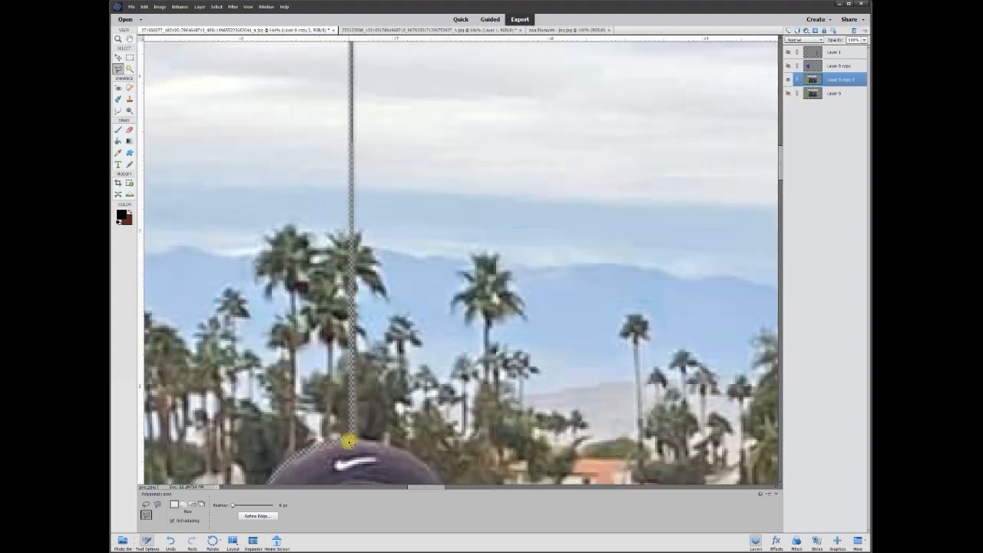
pyautogui.click(348, 441)
pyautogui.click(279, 156)
pyautogui.click(259, 244)
pyautogui.click(269, 338)
pyautogui.click(264, 398)
pyautogui.click(187, 433)
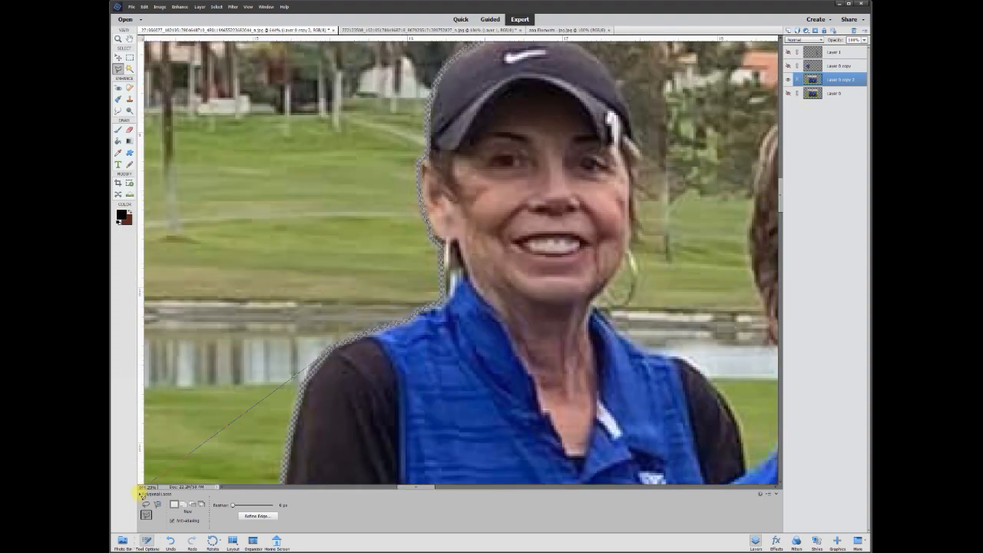
# Step: Continue the lasso outline down the capped woman's neck, shoulder, arm and trousers along the erased edge
pyautogui.click(415, 276)
pyautogui.click(379, 480)
pyautogui.click(373, 212)
pyautogui.click(378, 323)
pyautogui.moveTo(393, 482); pyautogui.dragTo(393, 185)
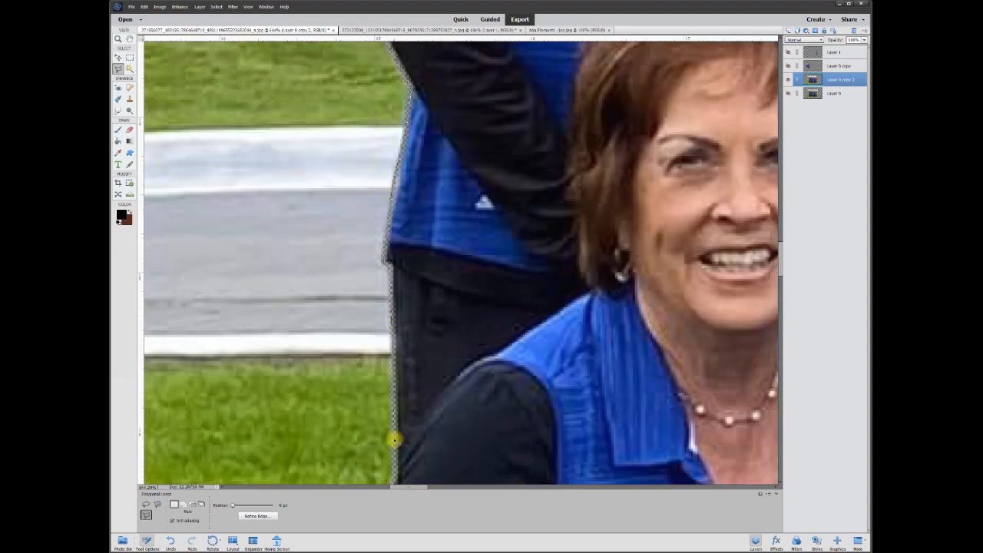
# Step: Extend the lasso outline along the leftmost kneeling woman's arm, hip and thigh, following the erased edge
pyautogui.click(392, 220)
pyautogui.click(368, 310)
pyautogui.click(347, 432)
pyautogui.click(338, 319)
pyautogui.click(304, 425)
pyautogui.click(295, 362)
pyautogui.click(350, 452)
pyautogui.click(408, 239)
pyautogui.click(400, 295)
pyautogui.click(342, 262)
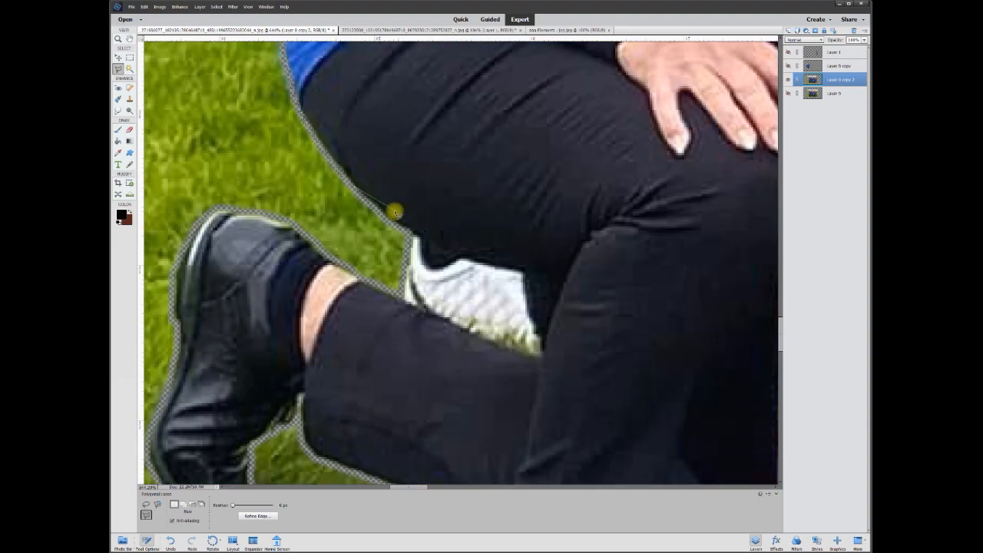
# Step: Trace around the leftmost kneeling woman's rear shoe, close the selection around the background left of the group, and delete that area
pyautogui.click(224, 206)
pyautogui.click(183, 259)
pyautogui.click(179, 327)
pyautogui.click(165, 400)
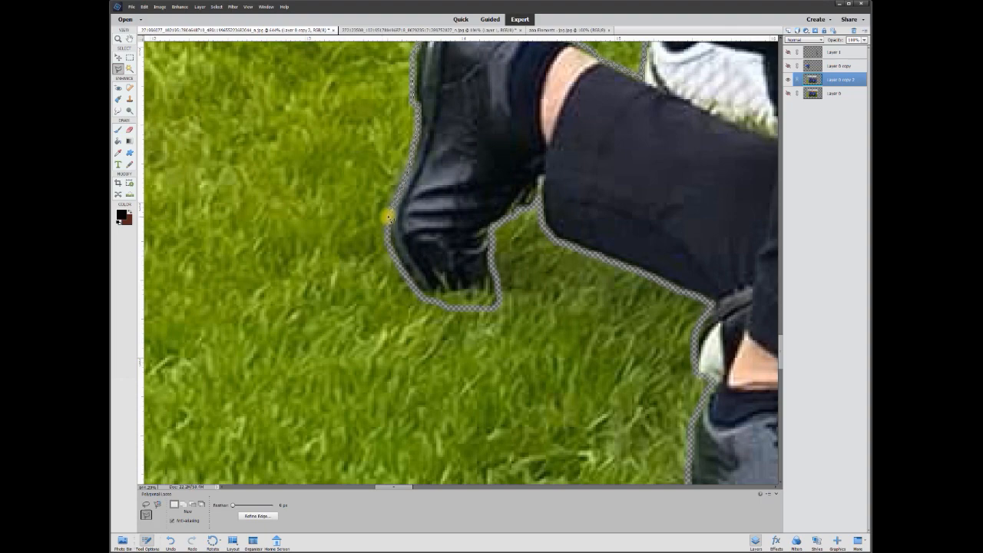
pyautogui.hotkey('ctrl', '0')
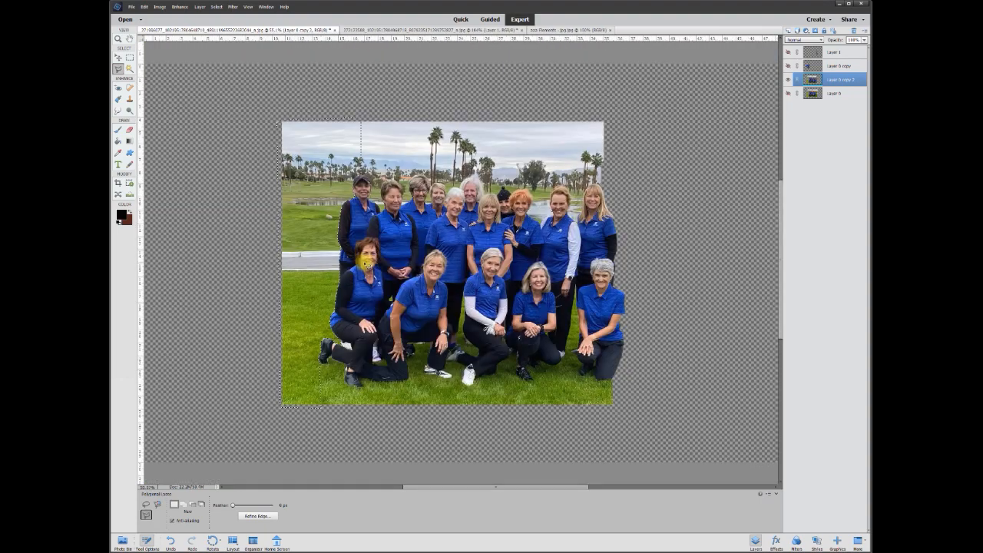
pyautogui.press('Delete')
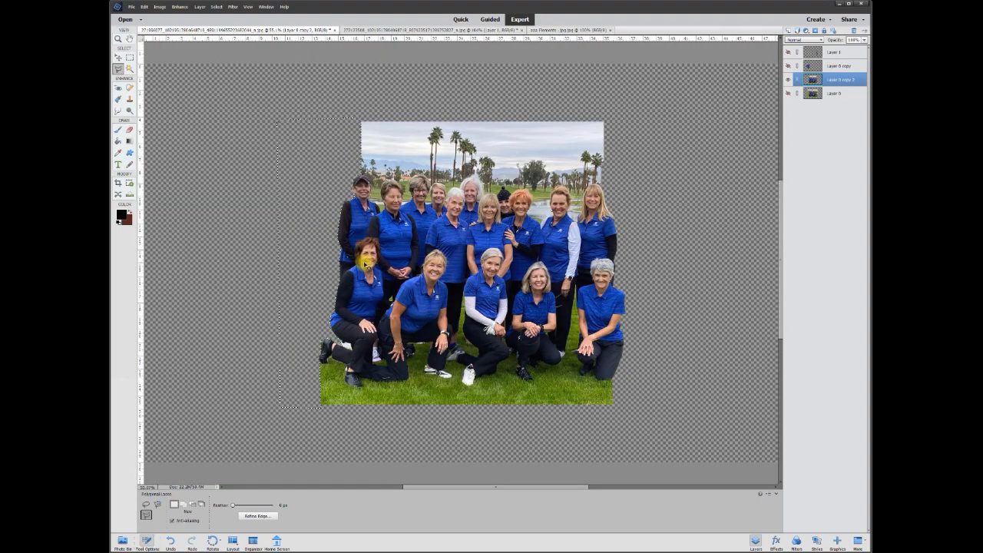
# Step: Compare the cut-out group with the original photo by toggling the visibility of Layer 0 and Layer 0 copy 2
pyautogui.hotkey('ctrl', '-')
pyautogui.click(118, 57)
pyautogui.hotkey('ctrl', '+')
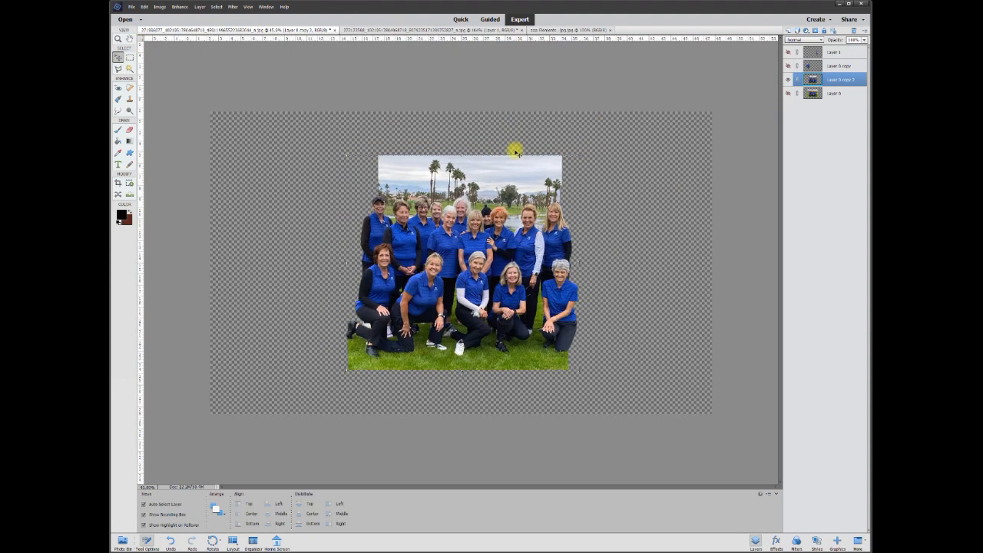
pyautogui.click(788, 94)
pyautogui.click(788, 93)
pyautogui.click(789, 94)
pyautogui.click(789, 93)
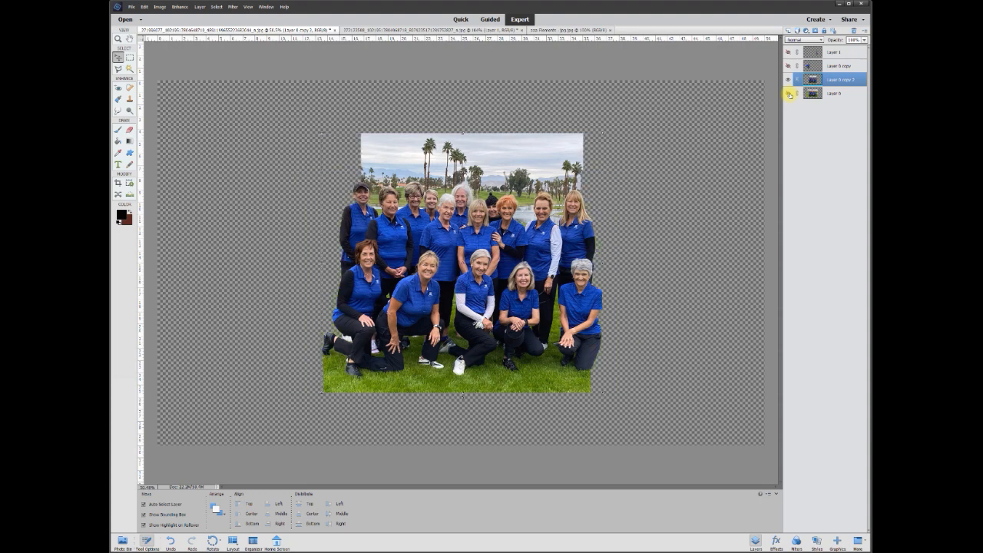
pyautogui.click(788, 79)
pyautogui.click(788, 80)
# Step: Show the added women's layers, Layer 0 copy and Layer 1, and nudge the rightmost woman slightly toward the group
pyautogui.click(788, 66)
pyautogui.click(788, 52)
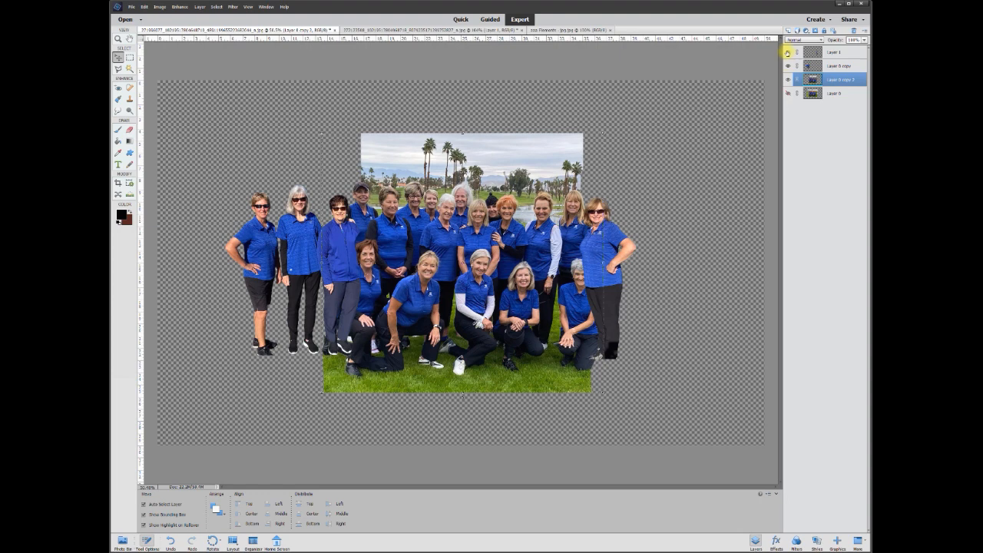
pyautogui.moveTo(610, 239)
pyautogui.mouseDown()
pyautogui.moveTo(585, 226)
pyautogui.moveTo(644, 249)
pyautogui.moveTo(607, 235)
pyautogui.mouseUp()
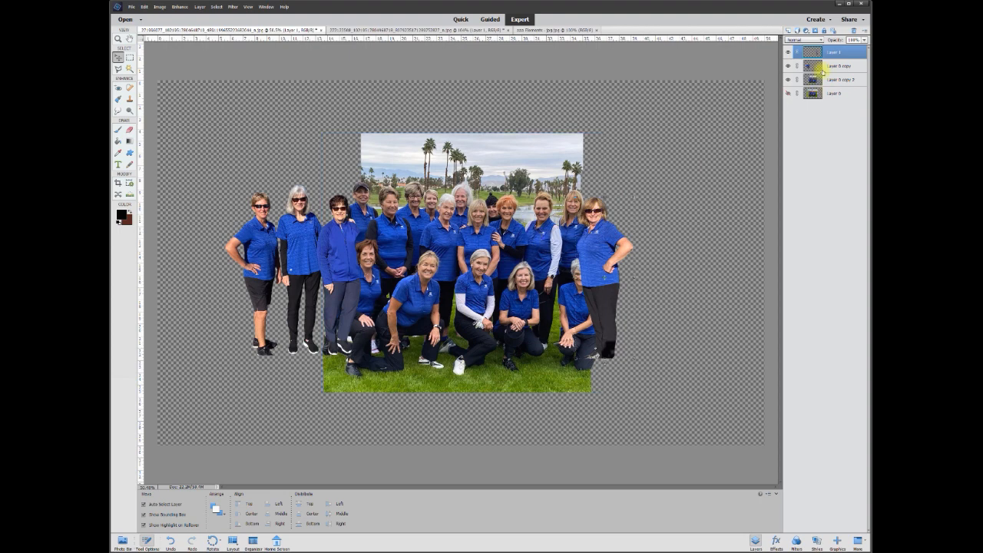
# Step: Place Layer 1 and Layer 0 copy beneath Layer 0 copy 2, and shift the rightmost woman outward beside the group
pyautogui.moveTo(832, 54); pyautogui.dragTo(835, 87)
pyautogui.moveTo(610, 239); pyautogui.dragTo(623, 235)
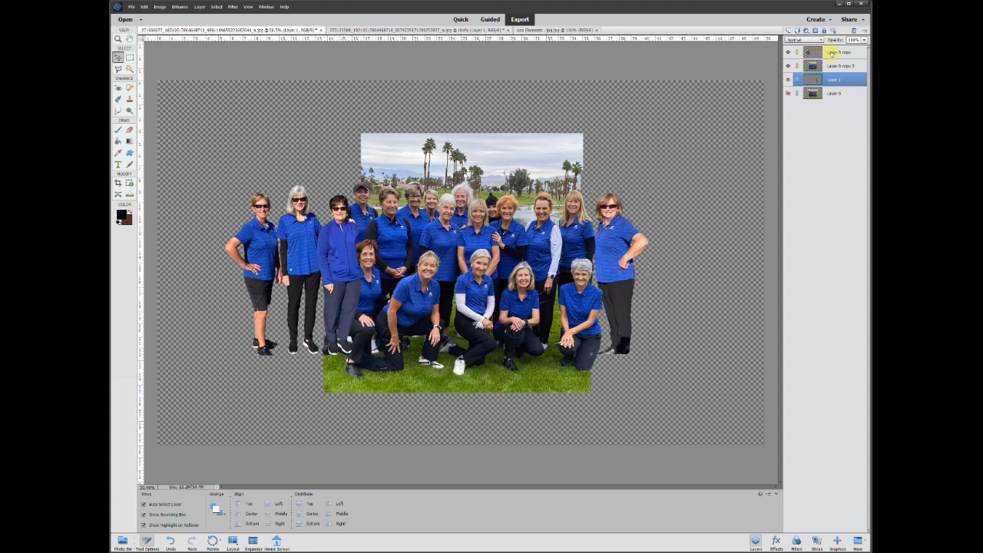
pyautogui.moveTo(832, 52); pyautogui.dragTo(833, 77)
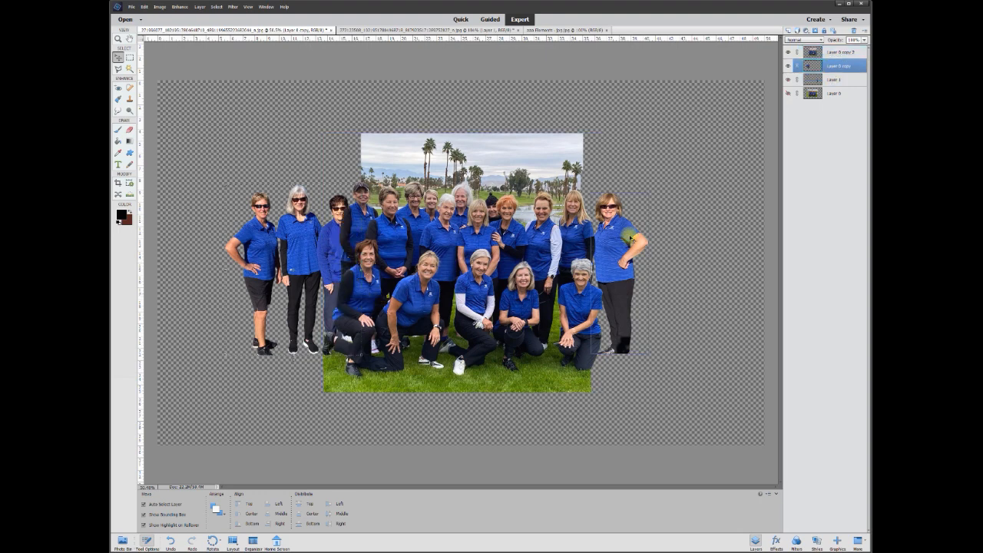
pyautogui.scroll(3, 404, 257)
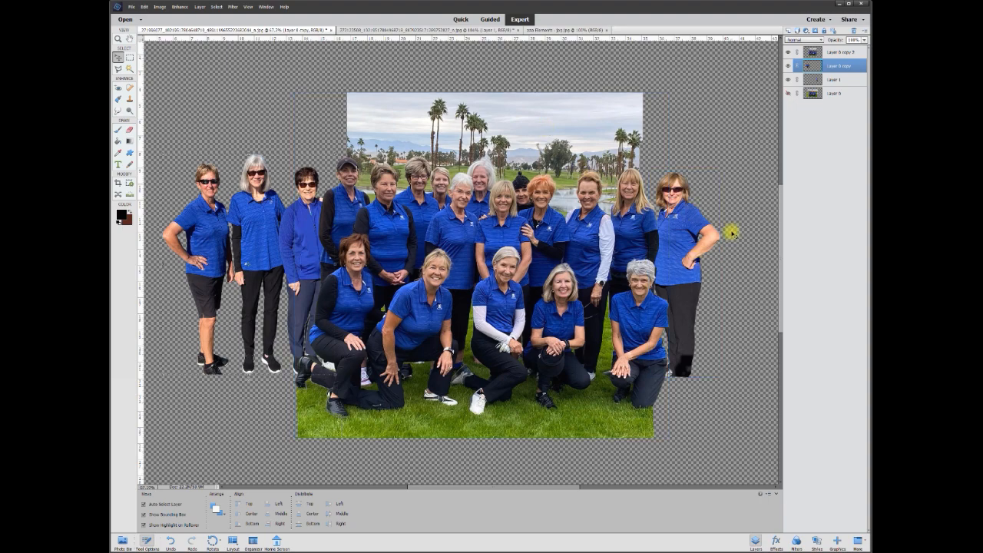
pyautogui.click(731, 169)
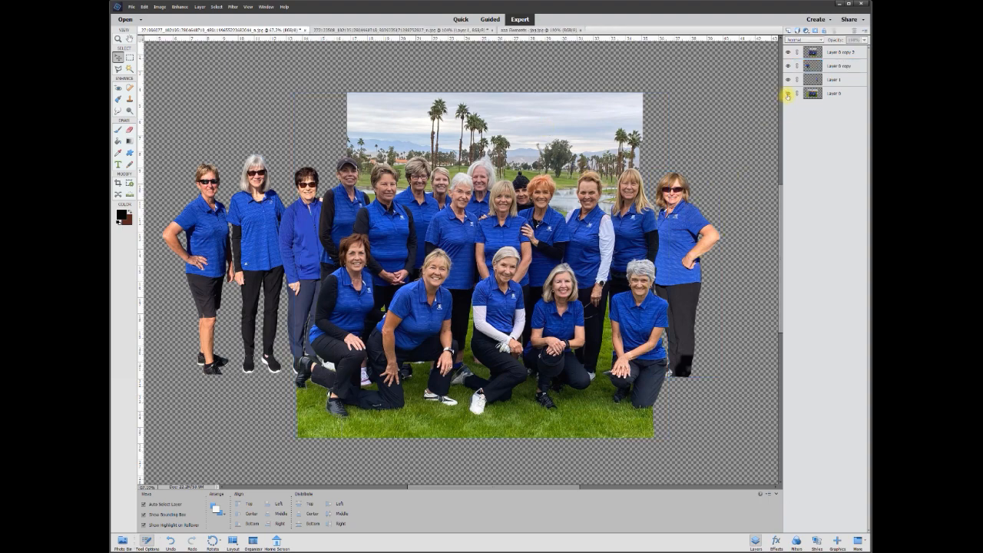
# Step: Show the original photo on Layer 0 behind the cut-out group and the added women
pyautogui.click(787, 93)
pyautogui.click(787, 93)
pyautogui.click(788, 93)
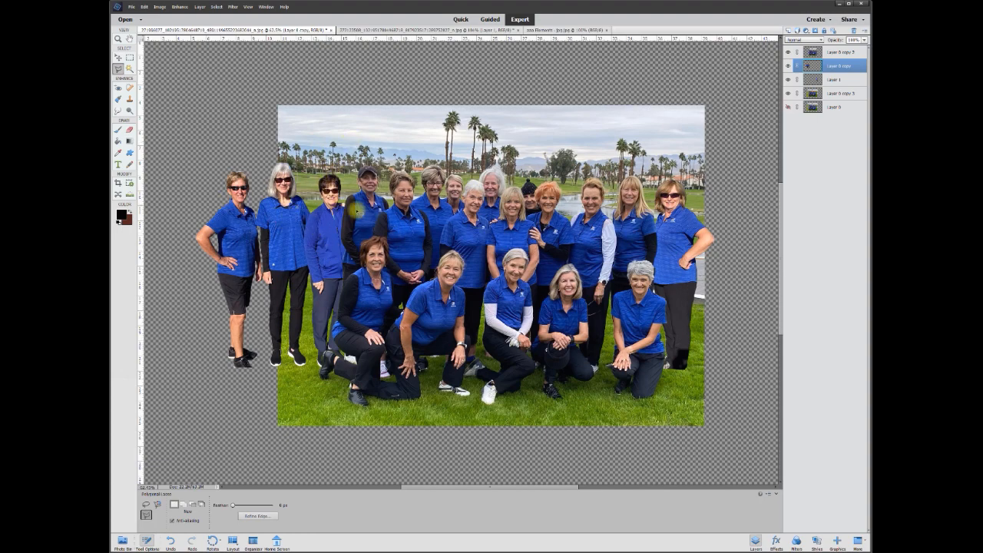
# Step: Nudge the leftmost added woman on Layer 3 into position beside her neighbour and deselect her layer
pyautogui.scroll(2, 269, 231)
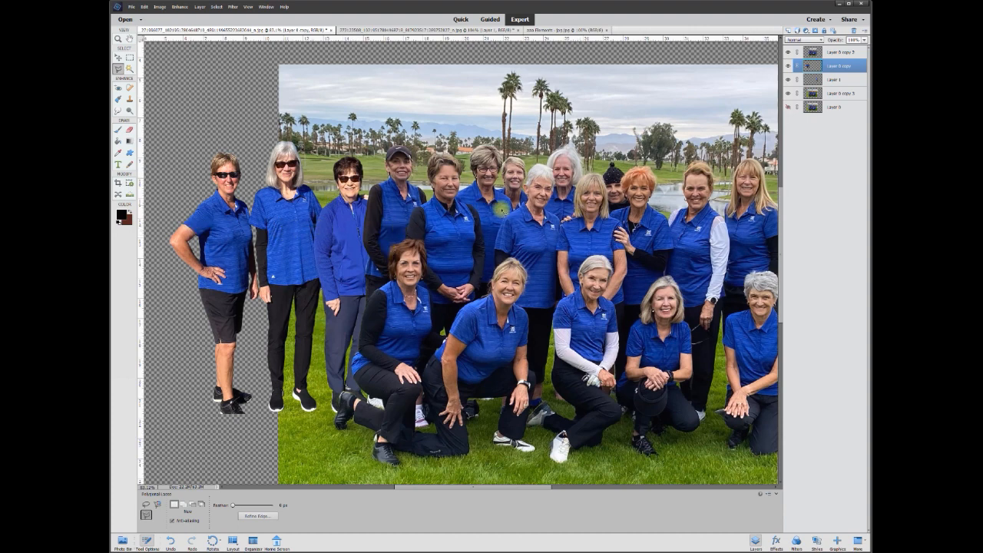
pyautogui.click(130, 131)
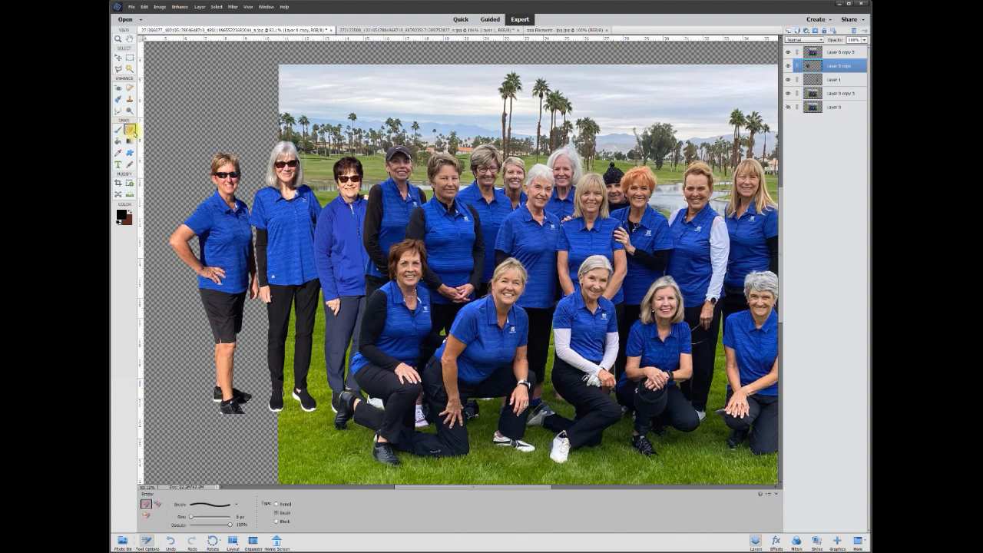
pyautogui.click(118, 57)
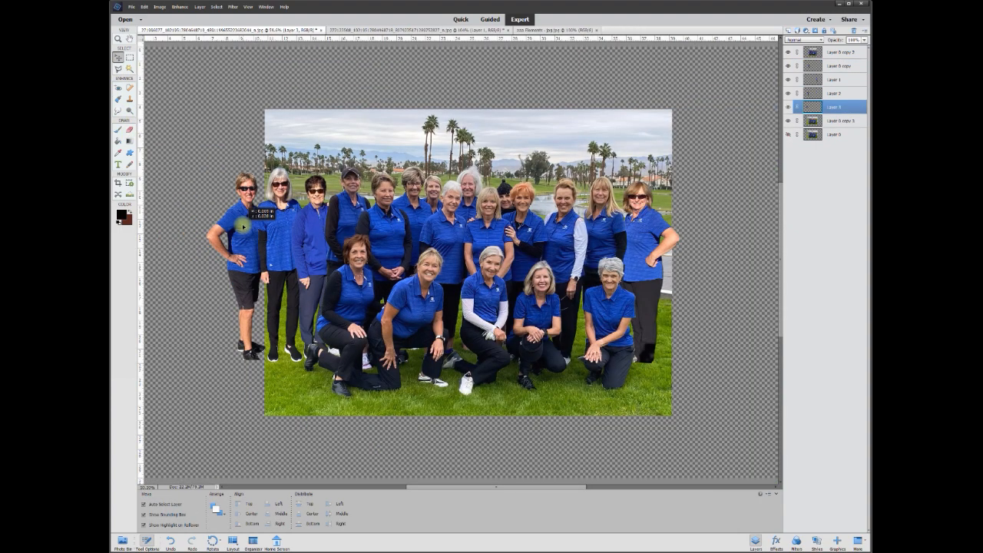
pyautogui.moveTo(243, 227); pyautogui.dragTo(243, 226)
pyautogui.click(212, 276)
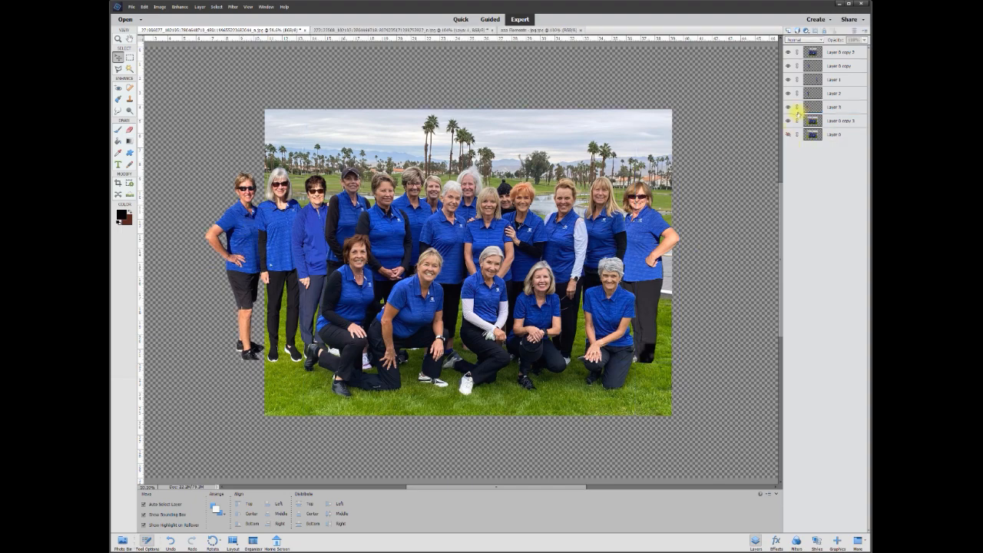
# Step: Hide every layer except Layer 0, select the background strip left of the group with the Rectangular Marquee, and apply Layer Via Cut
pyautogui.moveTo(788, 121); pyautogui.dragTo(788, 52)
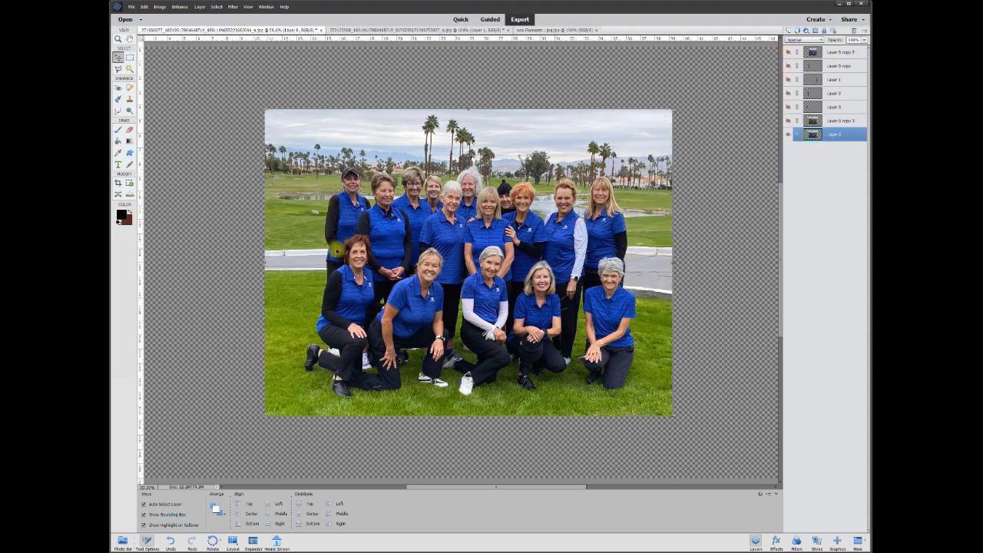
pyautogui.click(129, 58)
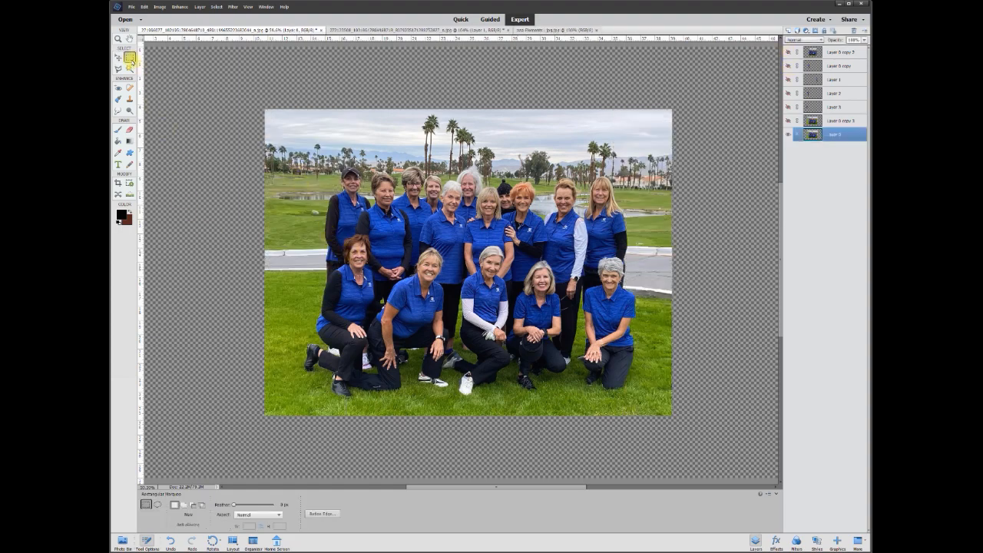
pyautogui.moveTo(235, 92); pyautogui.dragTo(324, 435)
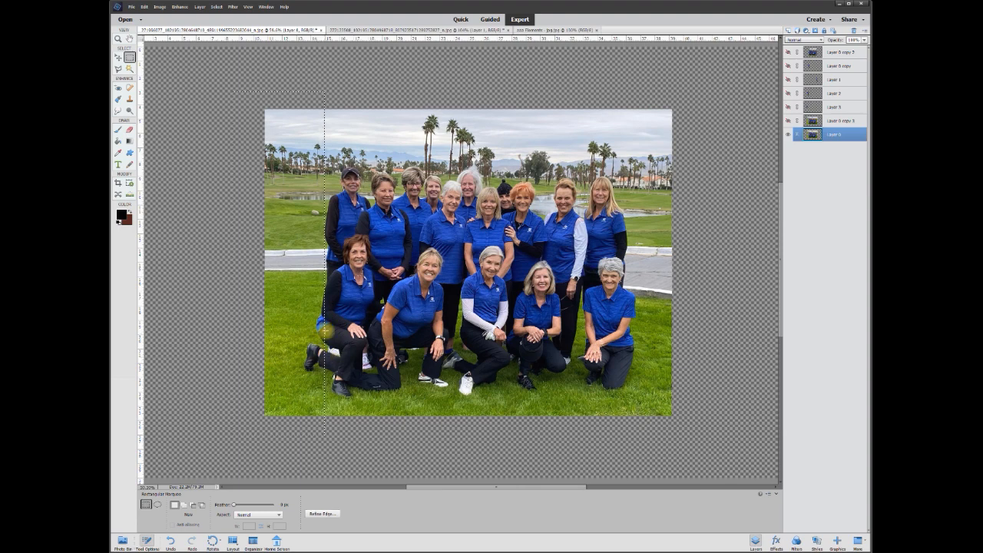
pyautogui.rightClick(308, 261)
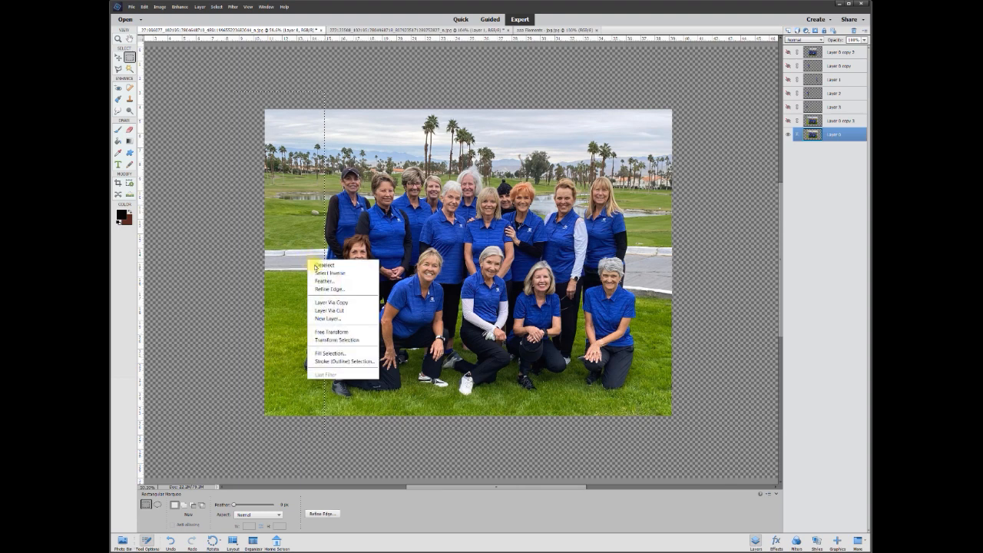
pyautogui.click(345, 310)
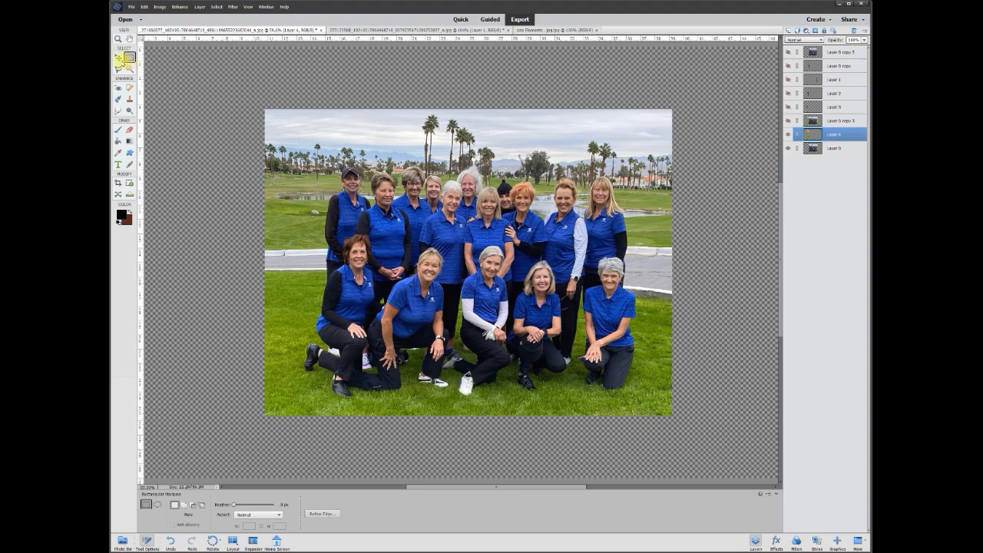
# Step: Select the background strip right of the group on Layer 0 with the Rectangular Marquee and place it on its own layer
pyautogui.click(119, 58)
pyautogui.click(280, 121)
pyautogui.click(129, 57)
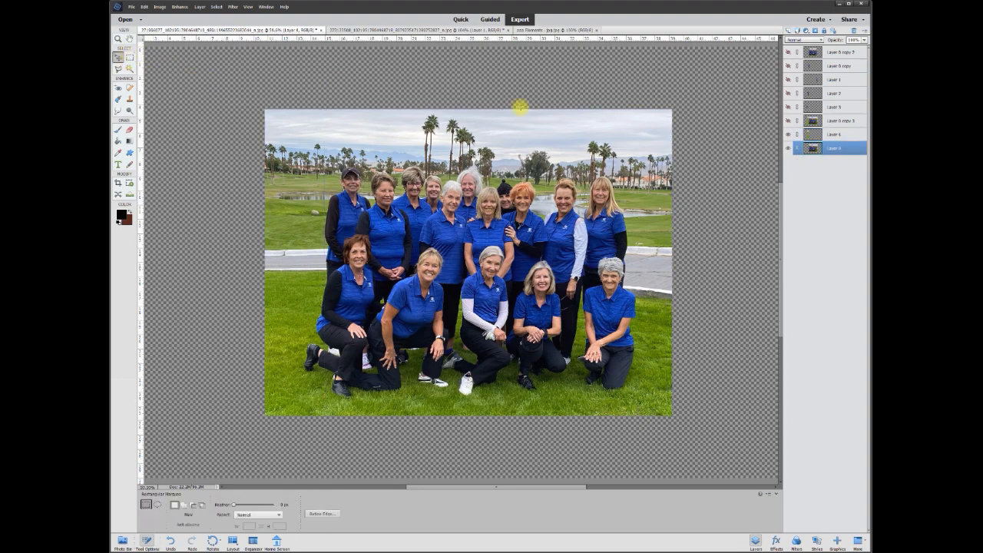
pyautogui.moveTo(704, 84); pyautogui.dragTo(631, 441)
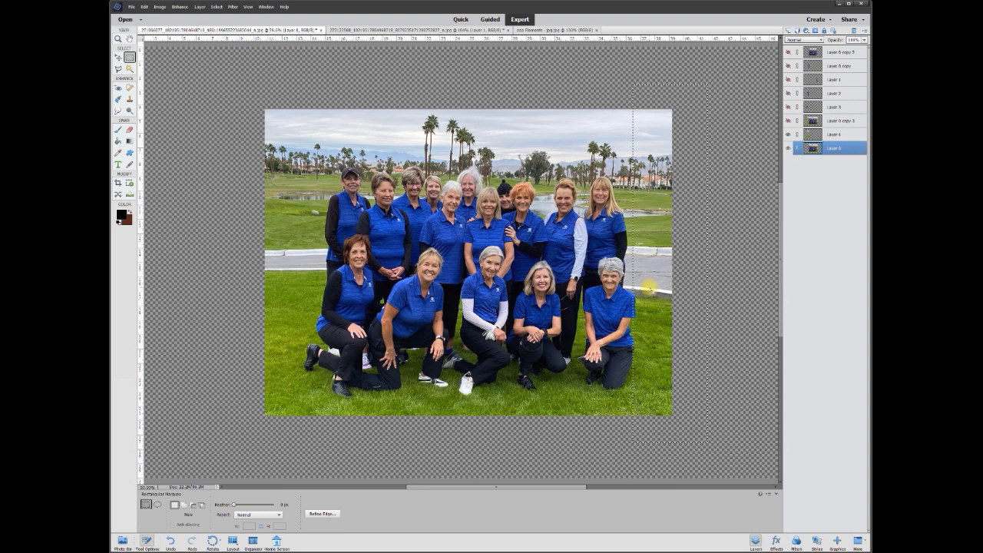
pyautogui.rightClick(646, 295)
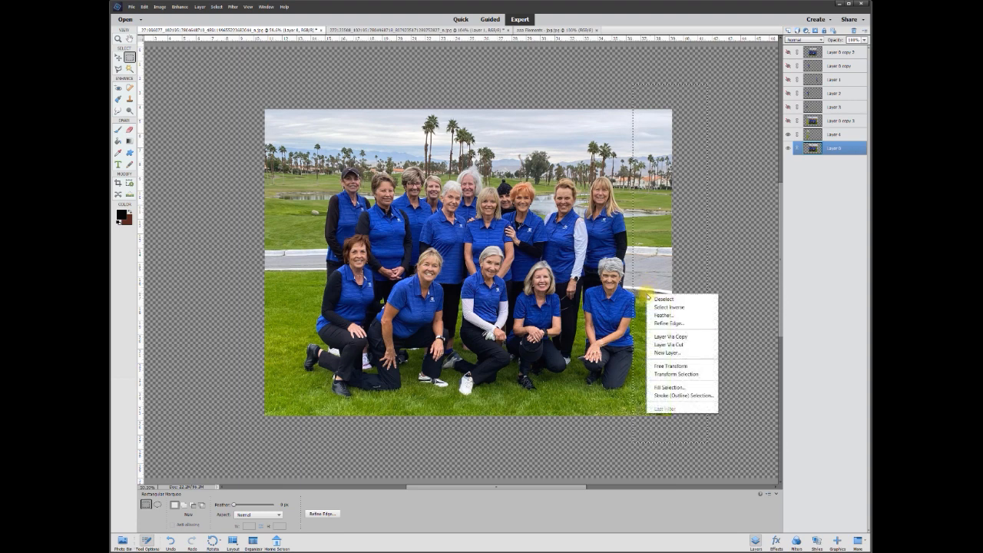
pyautogui.click(685, 339)
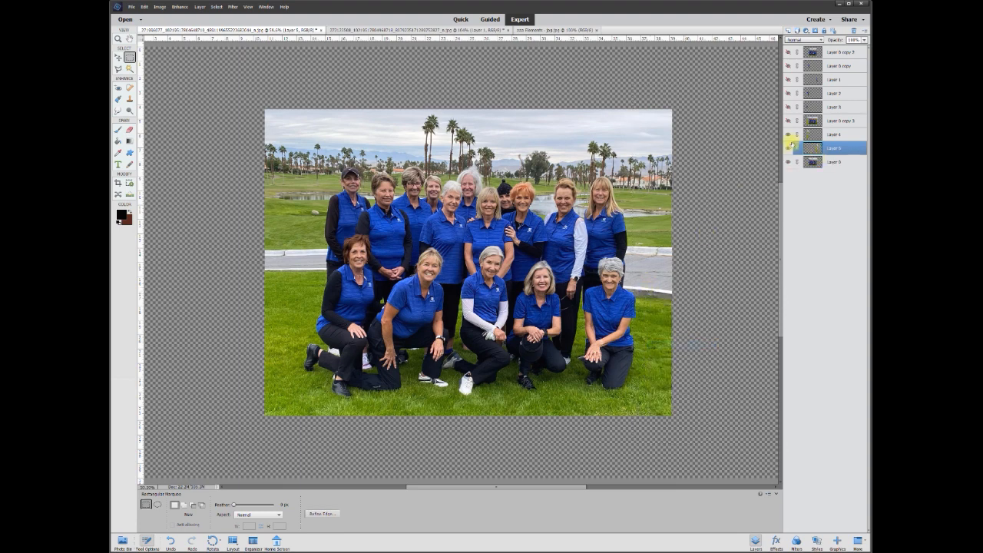
# Step: Show all the hidden group, background and added-women layers again
pyautogui.click(787, 107)
pyautogui.click(788, 80)
pyautogui.click(788, 66)
pyautogui.click(788, 52)
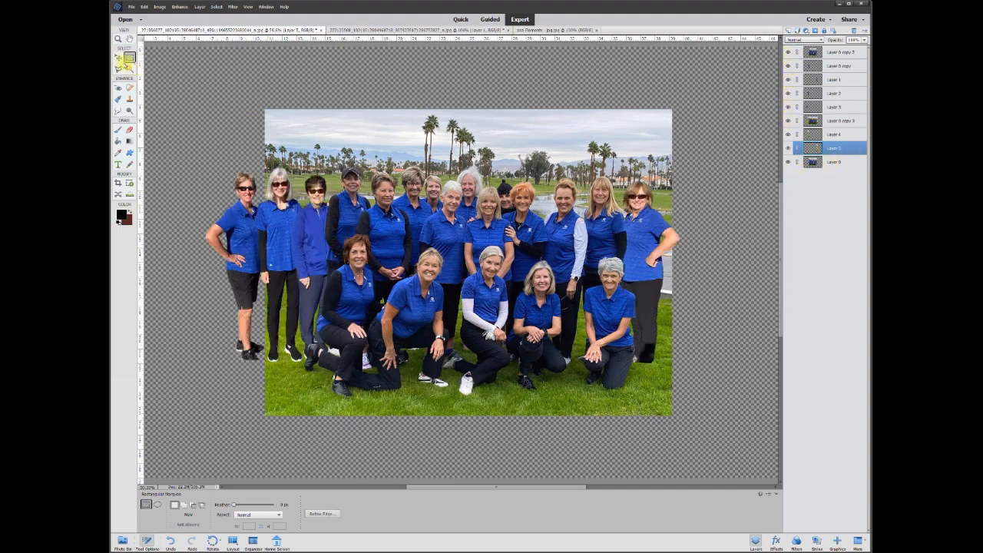
# Step: Stretch the right background strip on Layer 5 outward so it extends past the rightmost woman's elbow
pyautogui.click(118, 57)
pyautogui.click(648, 148)
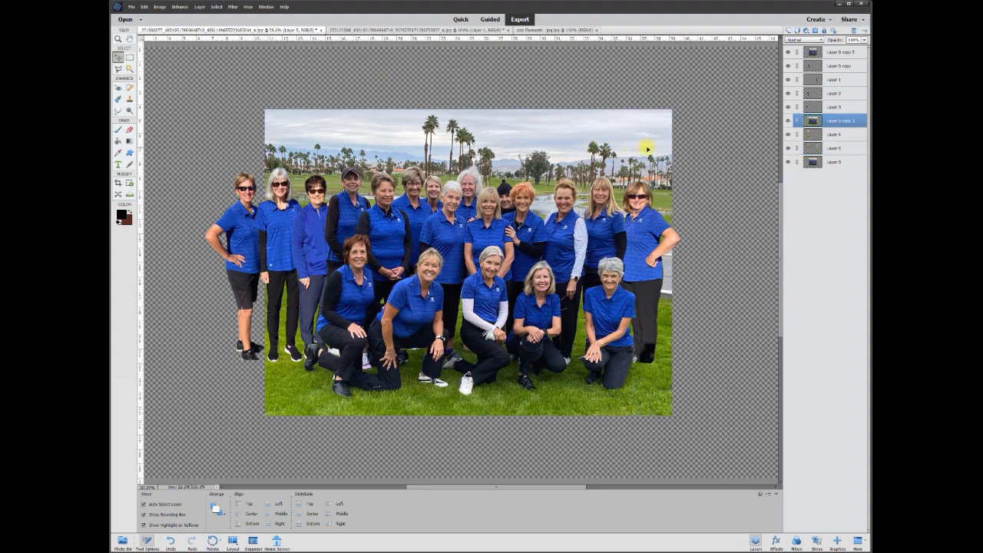
pyautogui.moveTo(672, 263); pyautogui.dragTo(693, 268)
pyautogui.click(670, 427)
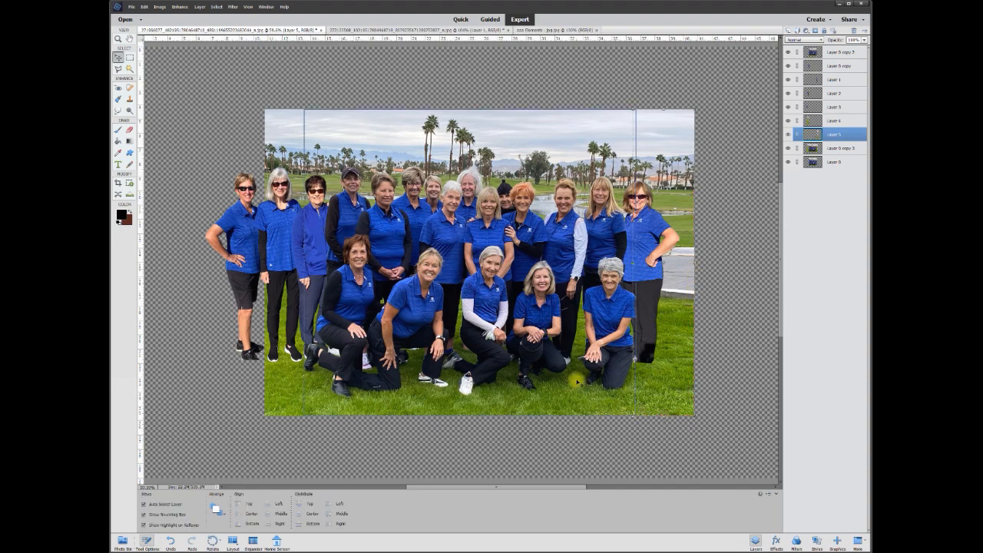
# Step: Stretch the left background strip on Layer 4 outward past the leftmost woman and apply the transformation
pyautogui.click(278, 143)
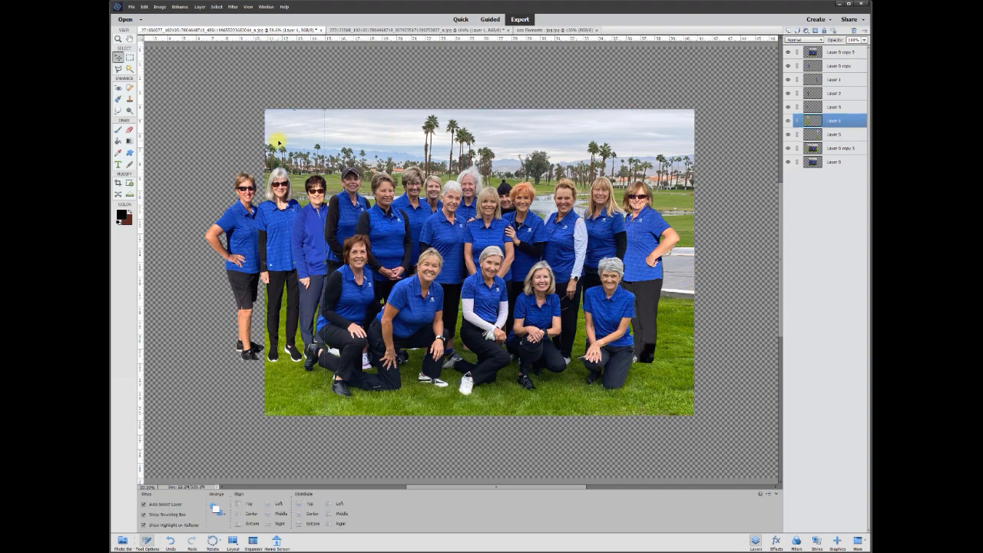
pyautogui.moveTo(264, 261); pyautogui.dragTo(198, 264)
pyautogui.press('Return')
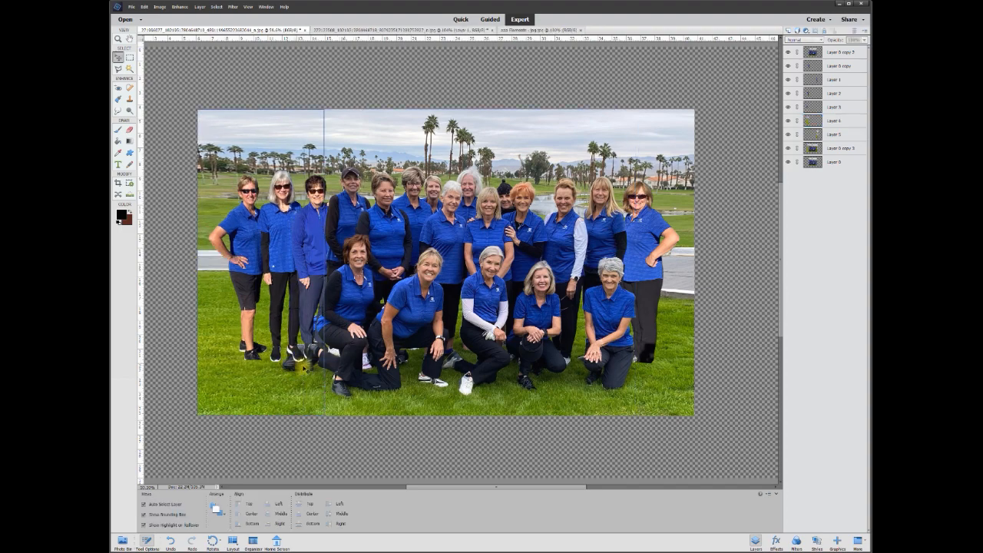
# Step: Copy a lassoed patch of grass from Layer 4 to its own layer and move it over the stray shoe beside the kneeling woman's foot
pyautogui.click(290, 384)
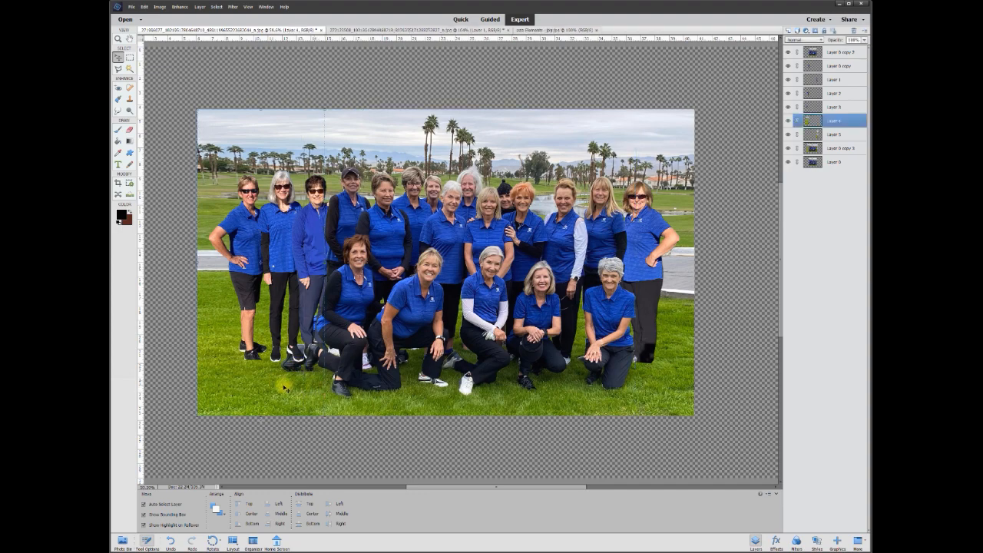
pyautogui.click(119, 70)
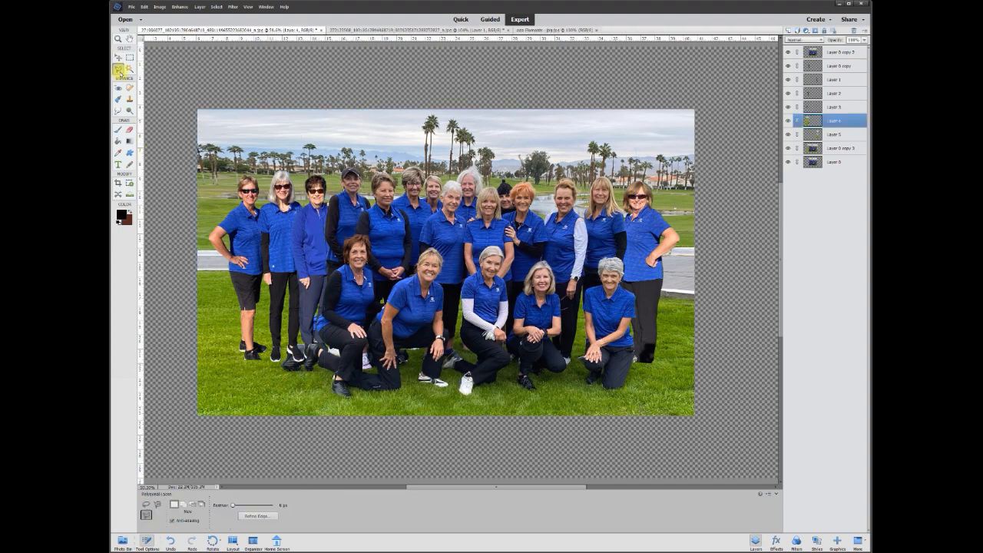
pyautogui.click(146, 507)
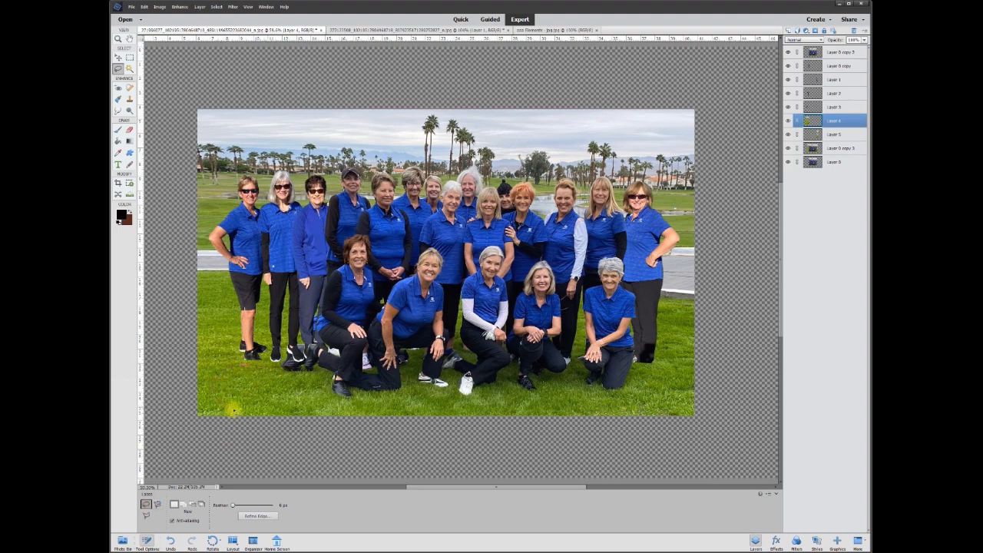
pyautogui.rightClick(238, 388)
pyautogui.click(278, 437)
pyautogui.click(117, 57)
pyautogui.moveTo(256, 397); pyautogui.dragTo(311, 364)
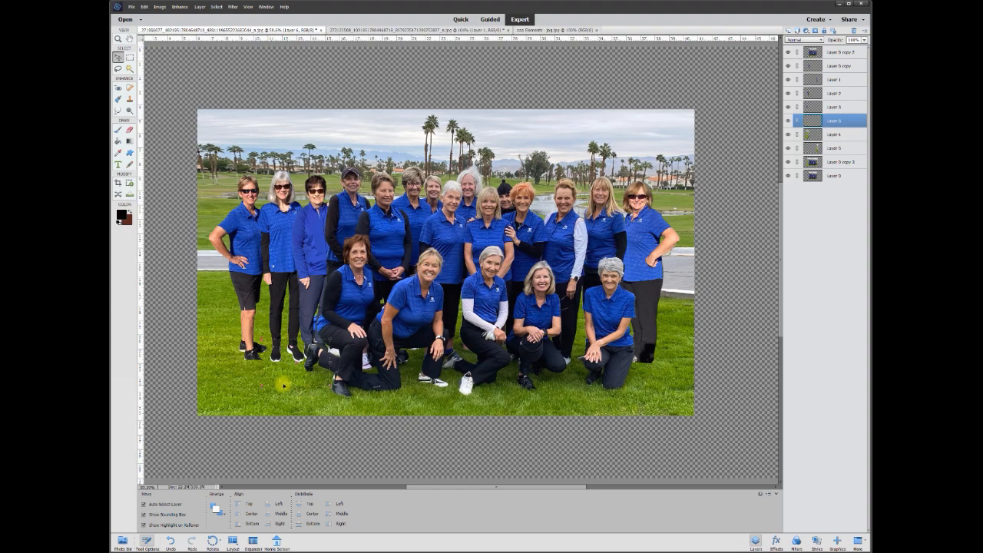
# Step: Blend the edges of the grass patch into the lawn with a soft Eraser brush set to 130 px
pyautogui.click(129, 130)
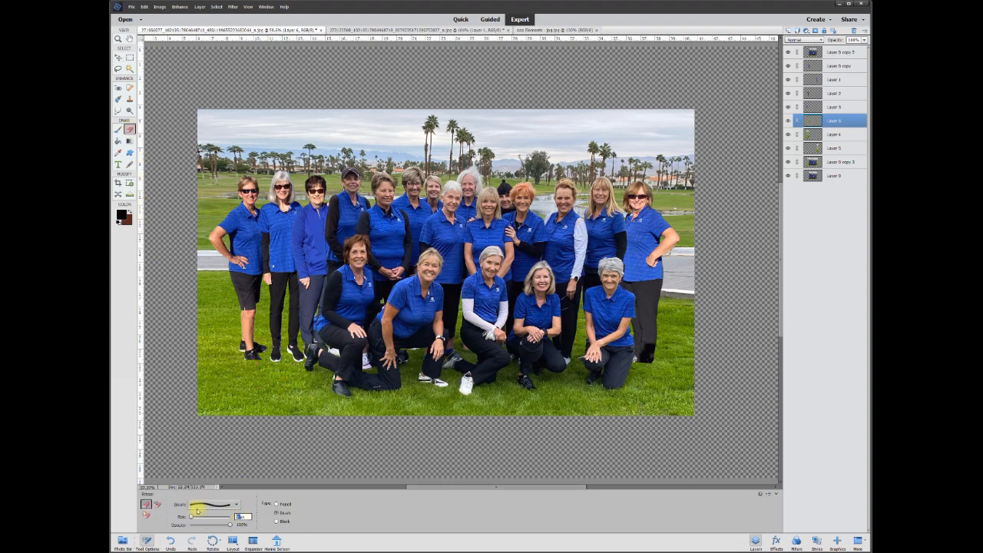
pyautogui.write('130')
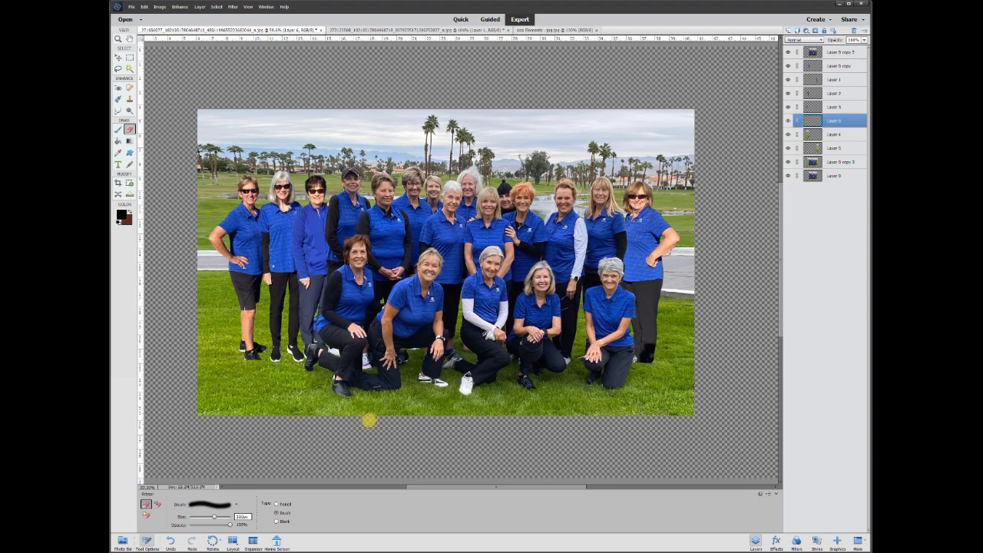
pyautogui.moveTo(301, 388); pyautogui.dragTo(286, 388)
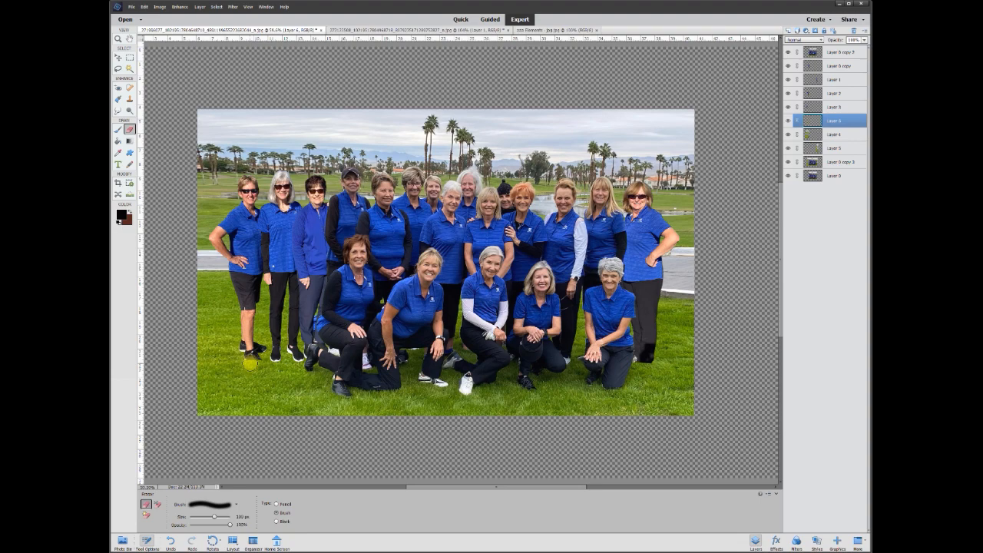
# Step: Slightly lower the brightness and raise the contrast to 23 on the rightmost woman's layer with Brightness/Contrast
pyautogui.click(119, 58)
pyautogui.click(225, 69)
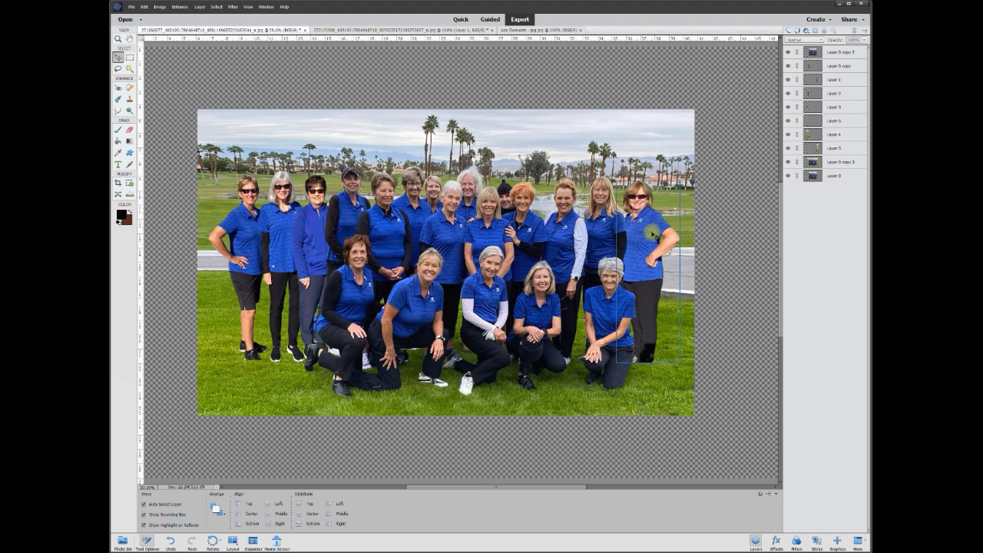
pyautogui.click(637, 234)
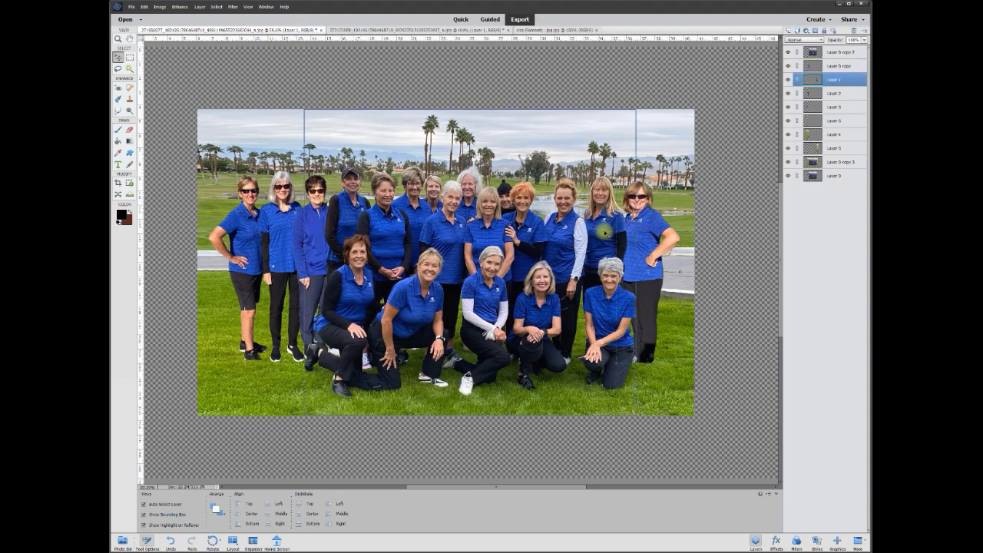
pyautogui.click(175, 10)
pyautogui.moveTo(234, 100)
pyautogui.click(304, 103)
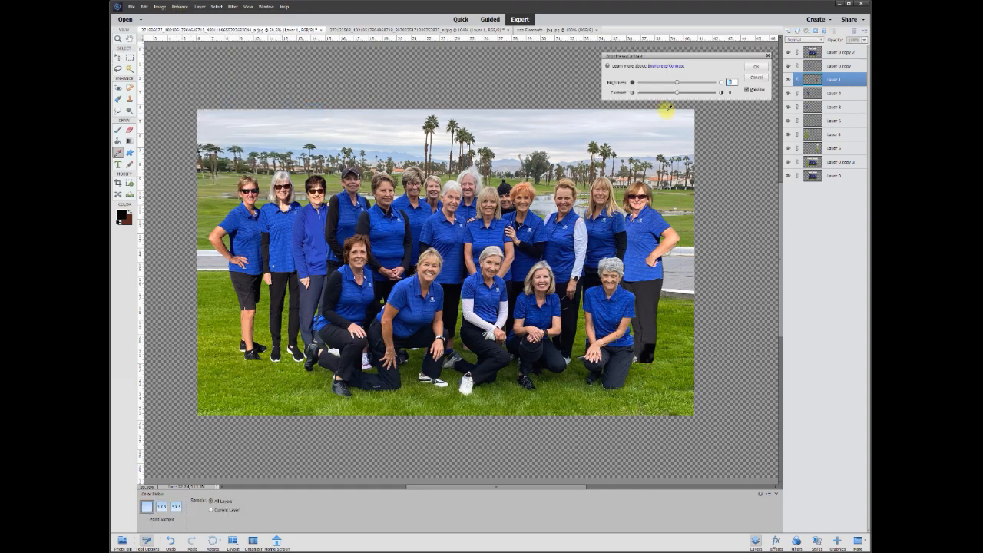
pyautogui.moveTo(676, 84)
pyautogui.mouseDown()
pyautogui.moveTo(663, 85)
pyautogui.moveTo(686, 84)
pyautogui.moveTo(674, 83)
pyautogui.mouseUp()
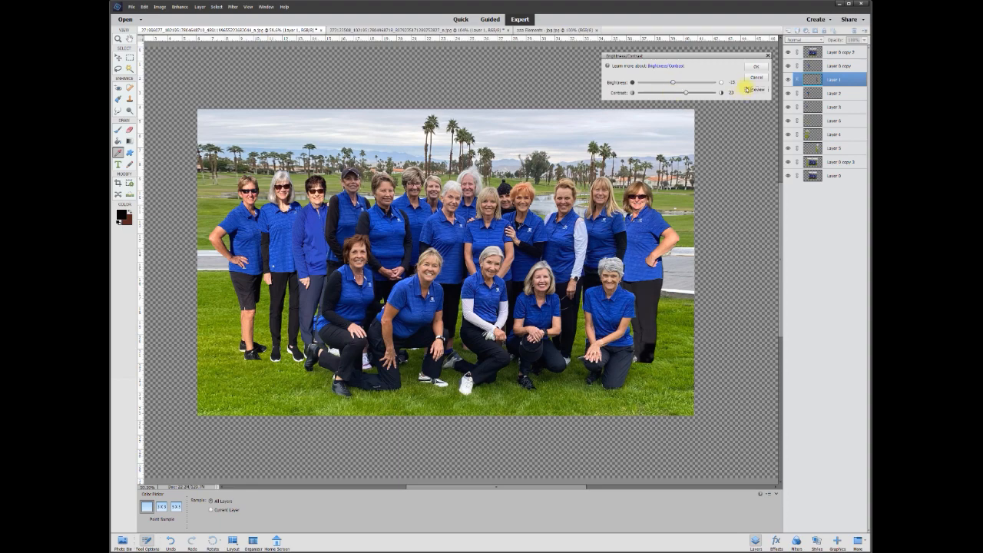
pyautogui.click(760, 69)
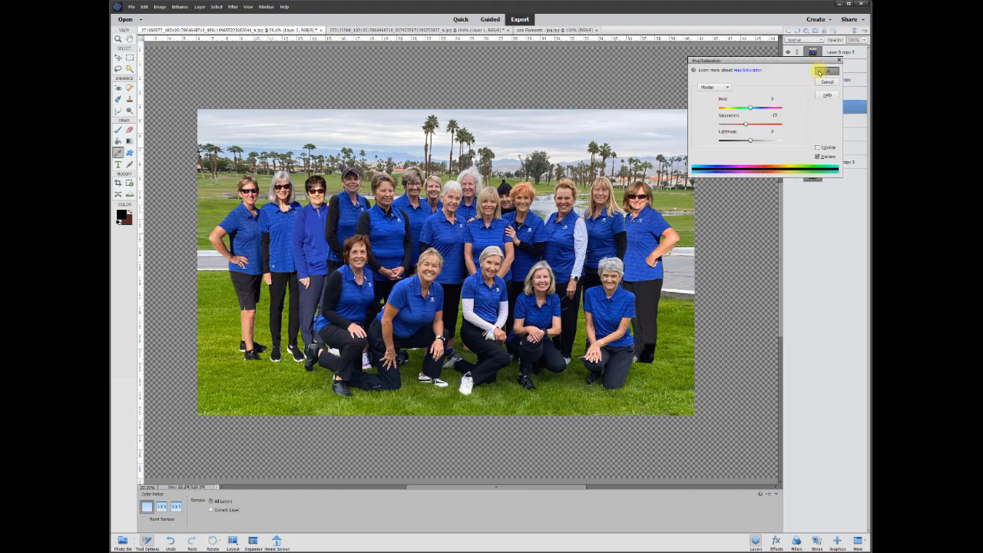
# Step: Slightly reduce the saturation of Layer 3 with Hue/Saturation
pyautogui.click(822, 72)
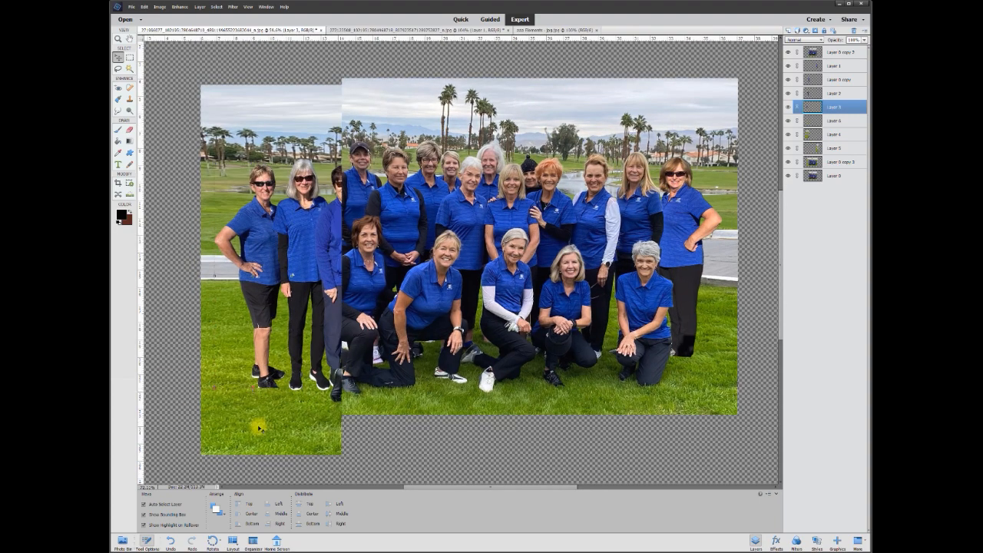
# Step: Copy the front kneeling woman's black shoe from the group cut-out to its own layer and move it onto the leftmost woman's cut-off front foot
pyautogui.scroll(4, 259, 429)
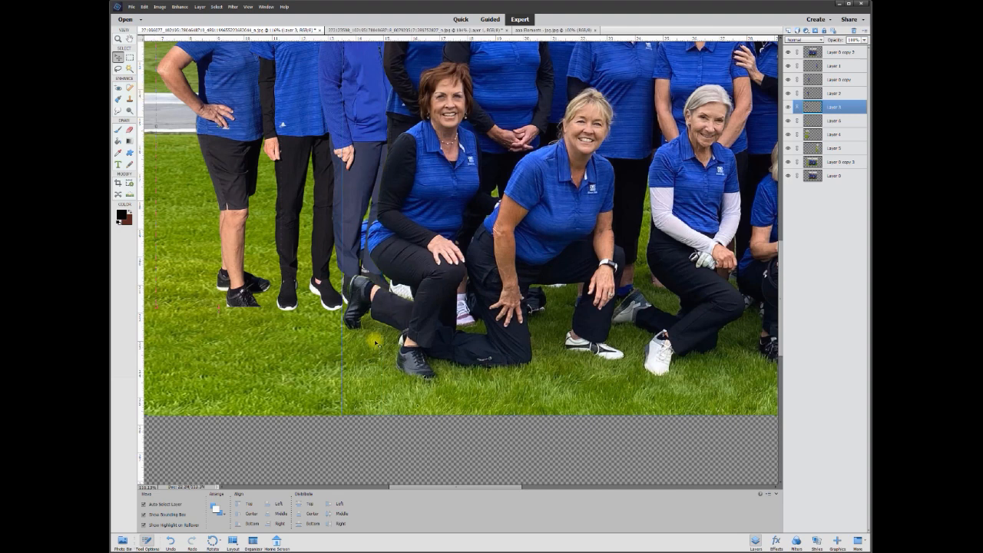
pyautogui.click(176, 163)
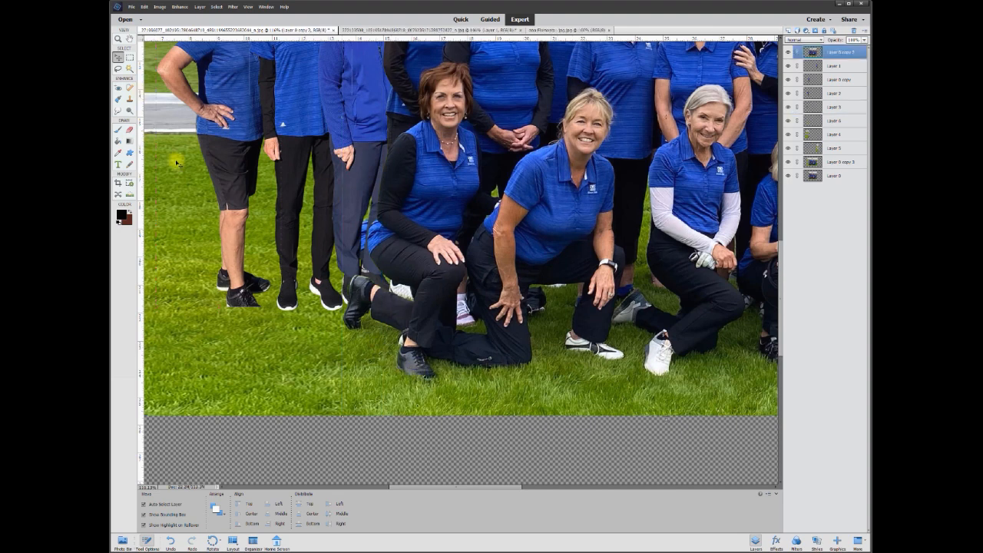
pyautogui.click(118, 69)
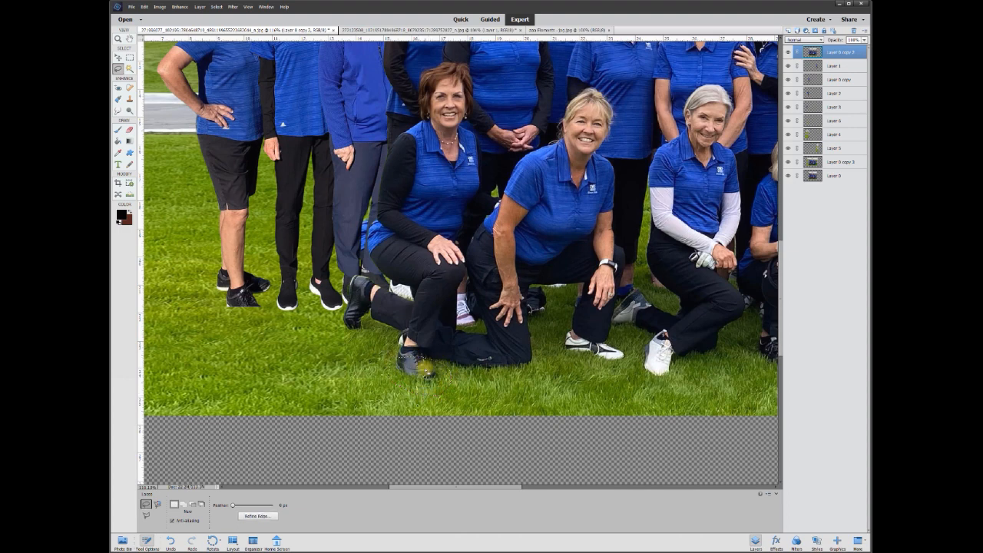
pyautogui.rightClick(425, 368)
pyautogui.click(460, 418)
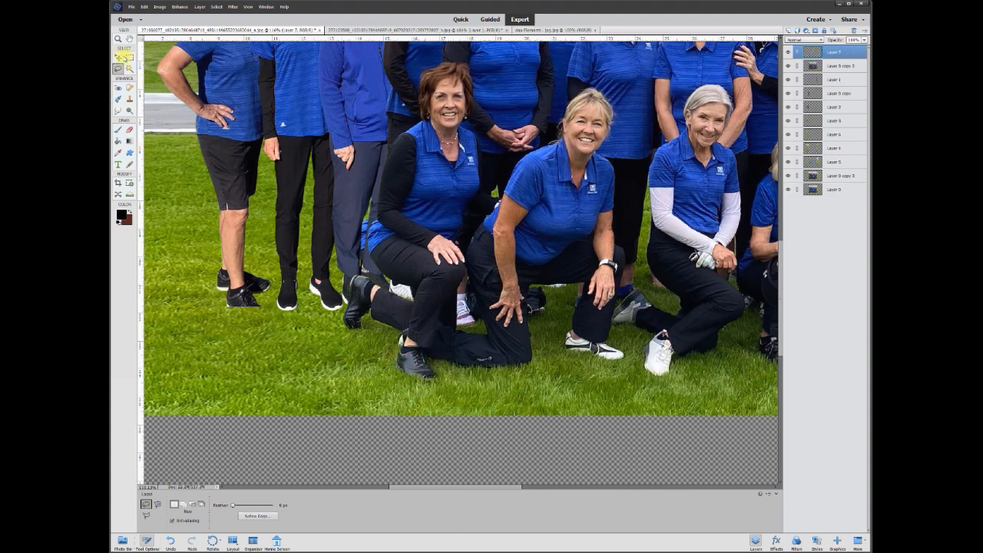
pyautogui.click(118, 57)
pyautogui.moveTo(423, 377); pyautogui.dragTo(256, 325)
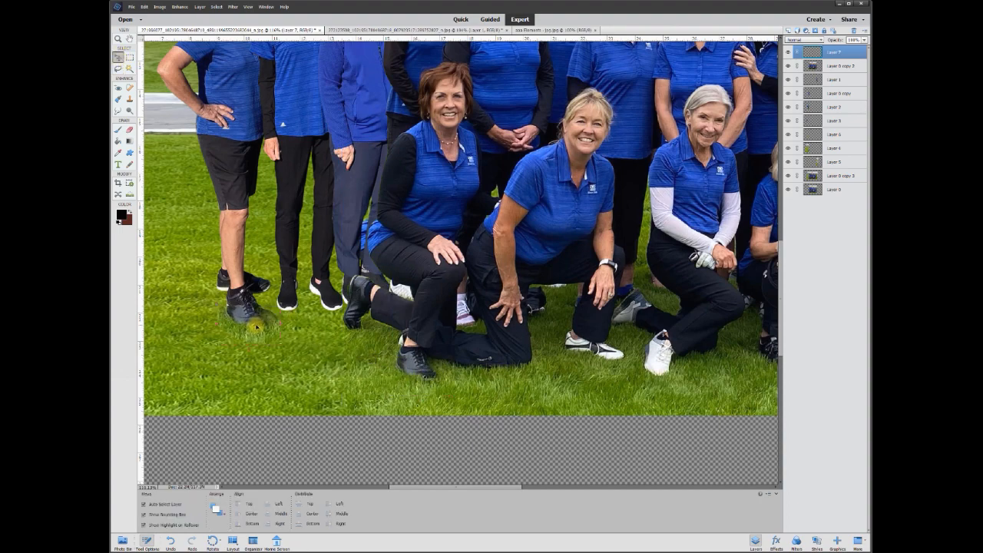
# Step: Rotate and nudge the copied shoe so it lines up with the leftmost woman's ankle
pyautogui.scroll(4, 225, 328)
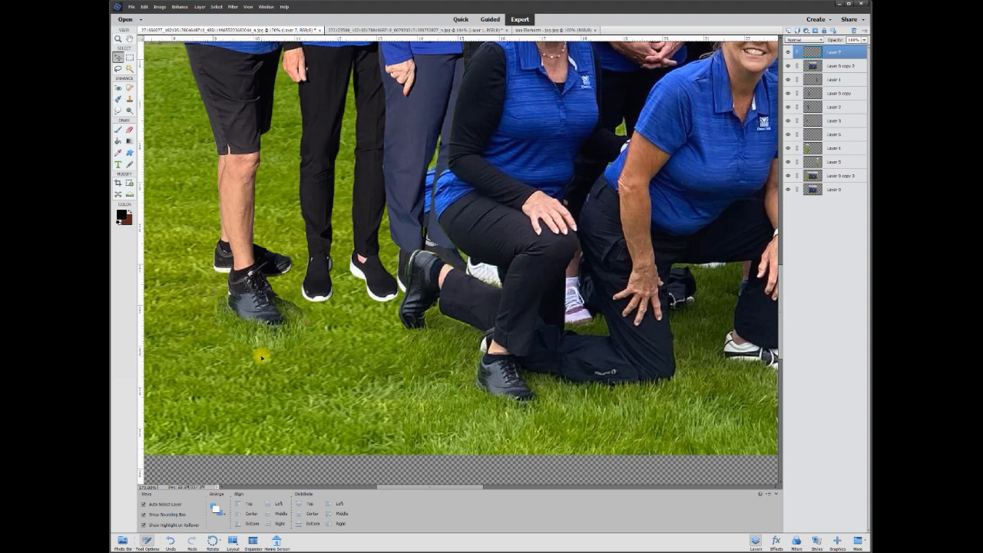
pyautogui.moveTo(262, 358); pyautogui.dragTo(267, 354)
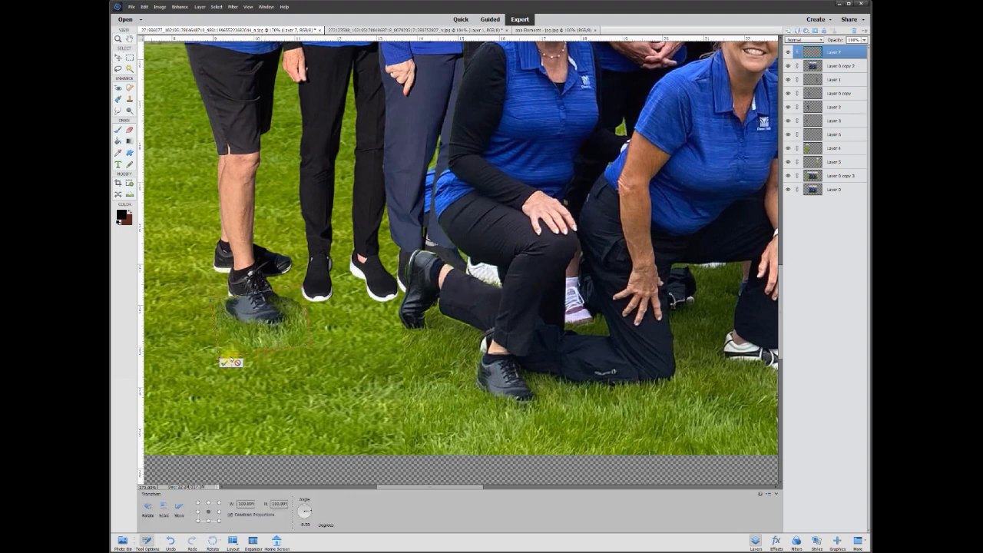
pyautogui.click(224, 363)
pyautogui.moveTo(260, 317); pyautogui.dragTo(264, 305)
pyautogui.moveTo(266, 348); pyautogui.dragTo(268, 346)
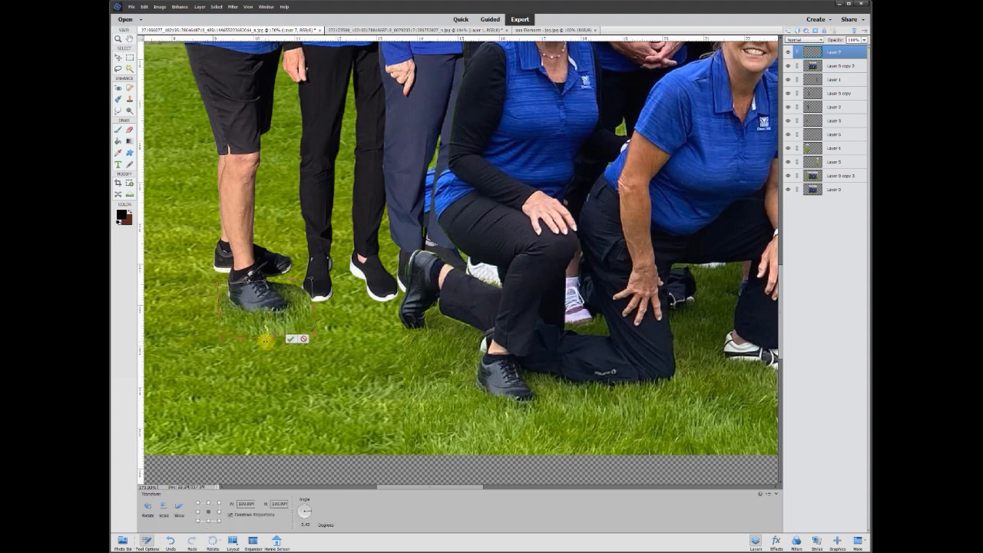
pyautogui.moveTo(268, 344); pyautogui.dragTo(286, 340)
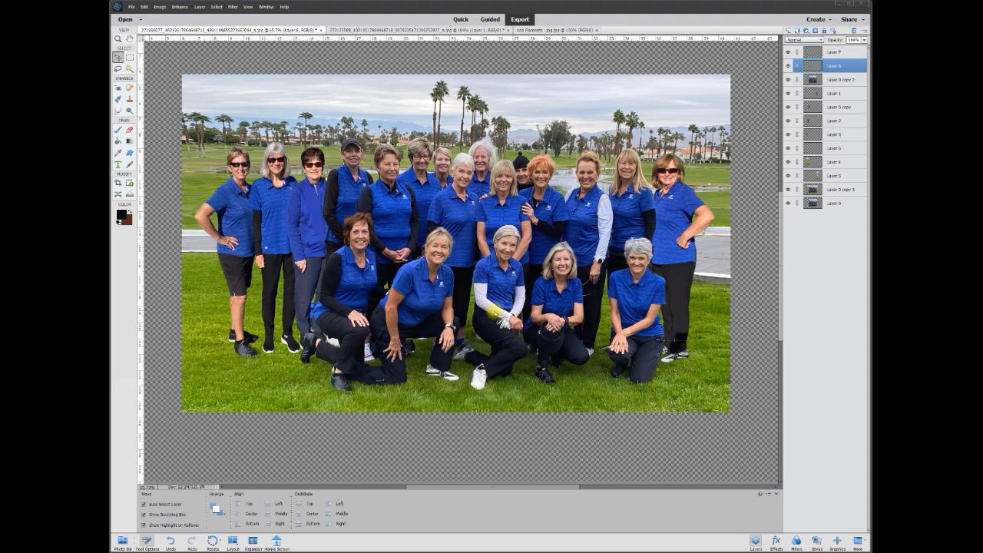
# Step: Crop the image just inside the edges of the merged photo with no aspect restriction
pyautogui.click(117, 183)
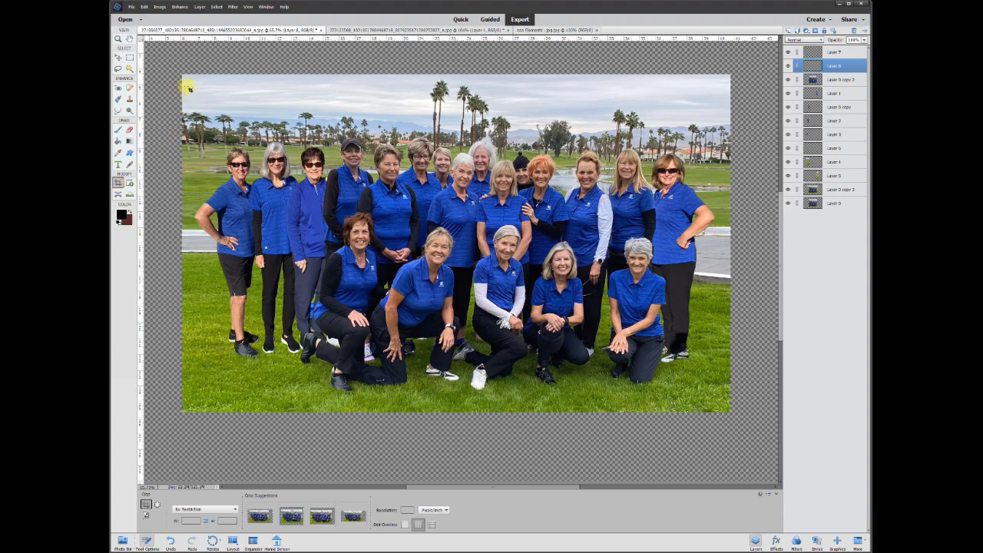
pyautogui.moveTo(185, 78); pyautogui.dragTo(726, 410)
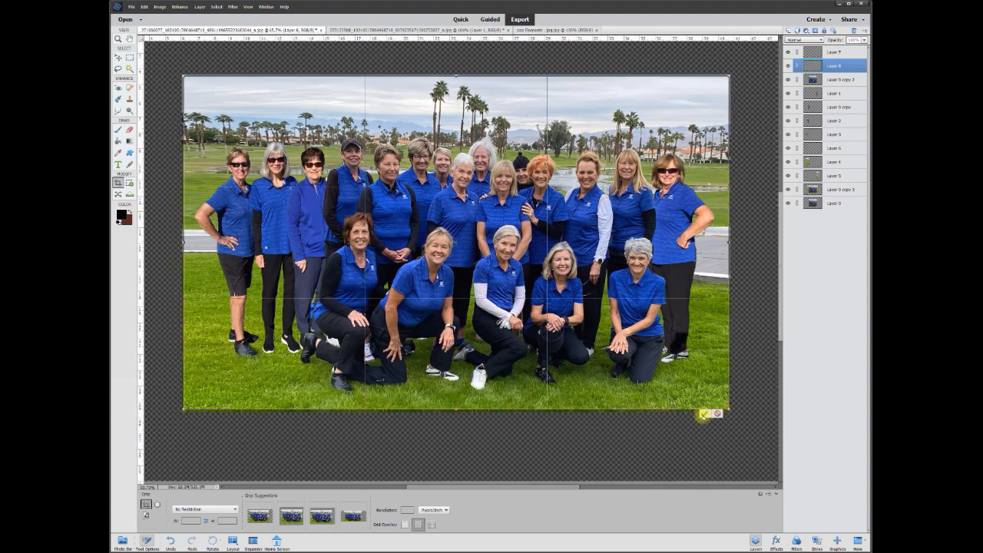
pyautogui.click(704, 414)
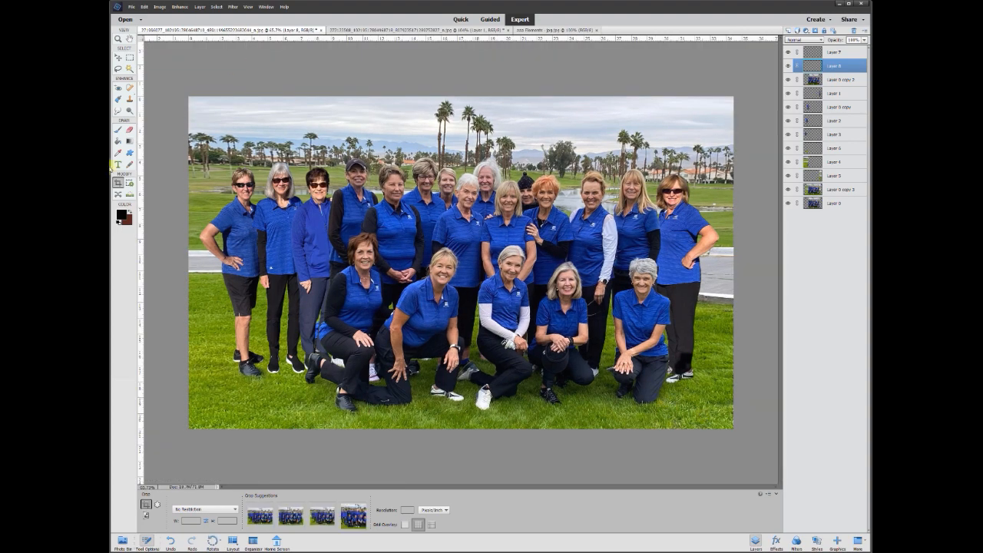